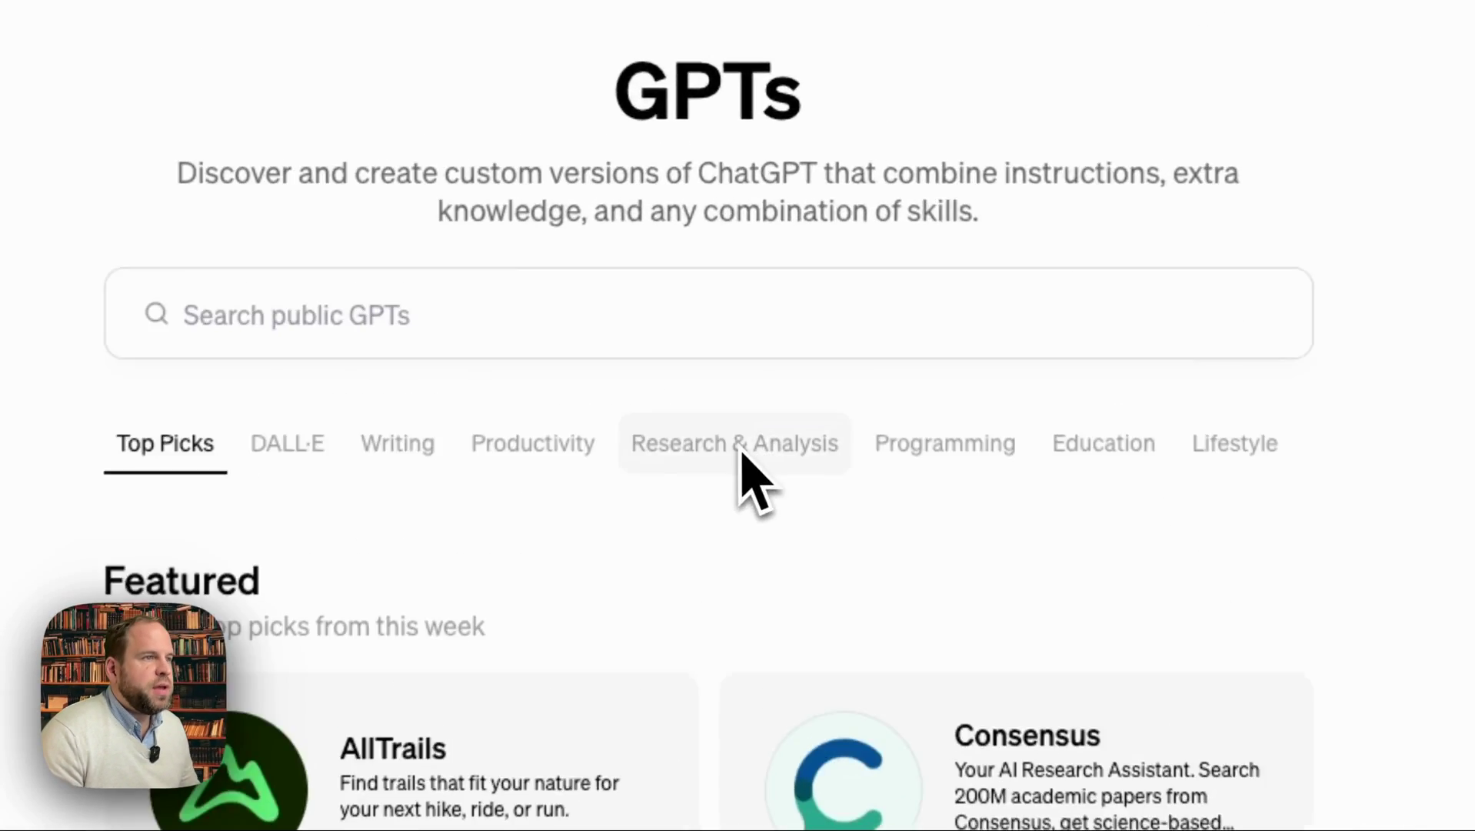
# - Show the GPT store's Research & Analysis category, listing Consensus, ScholarAI and Scispace
pyautogui.click(750, 275)
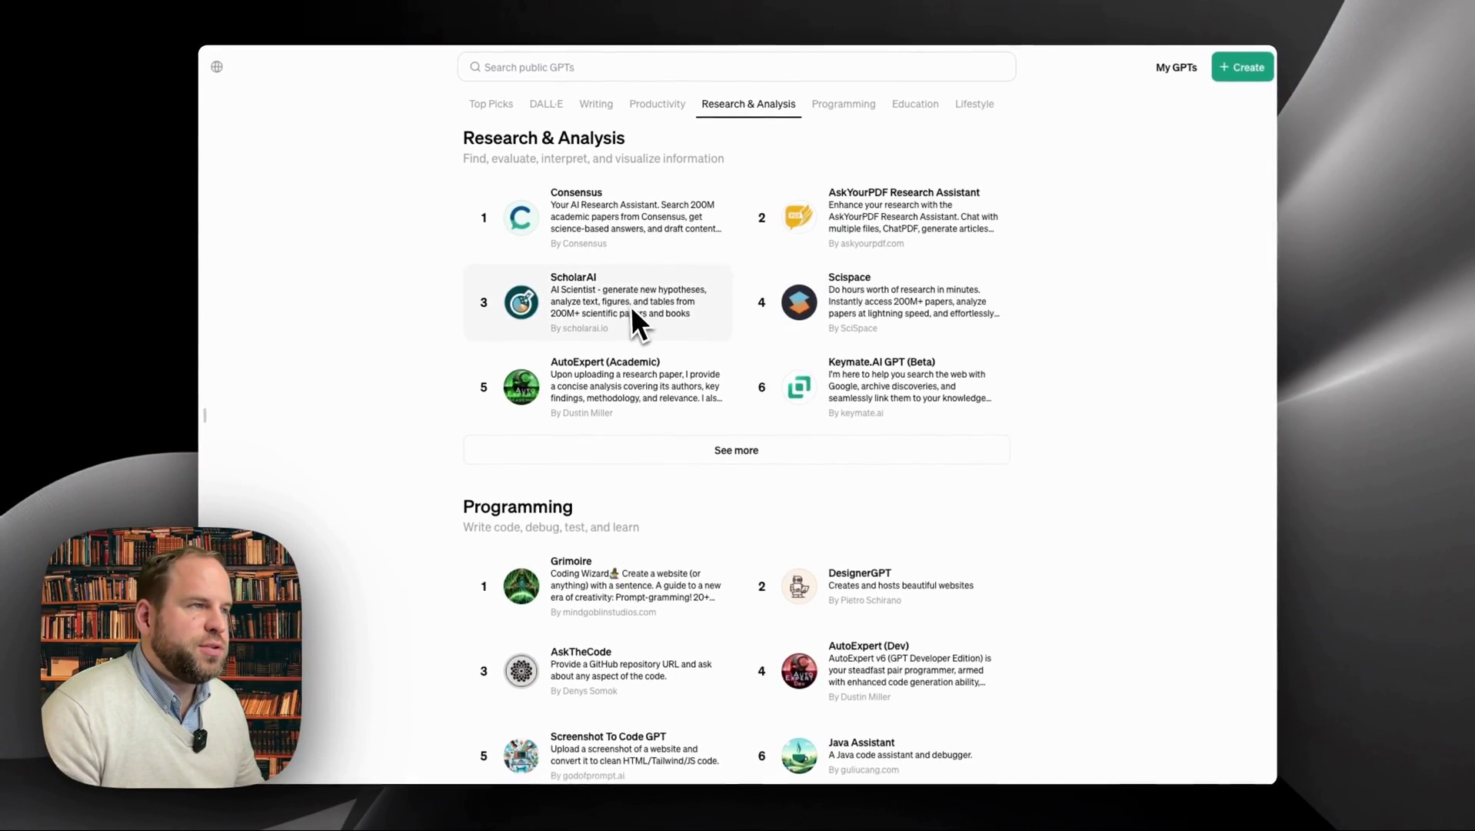
# - Start a new chat with the ScholarAI GPT from the Research & Analysis list
pyautogui.click(635, 269)
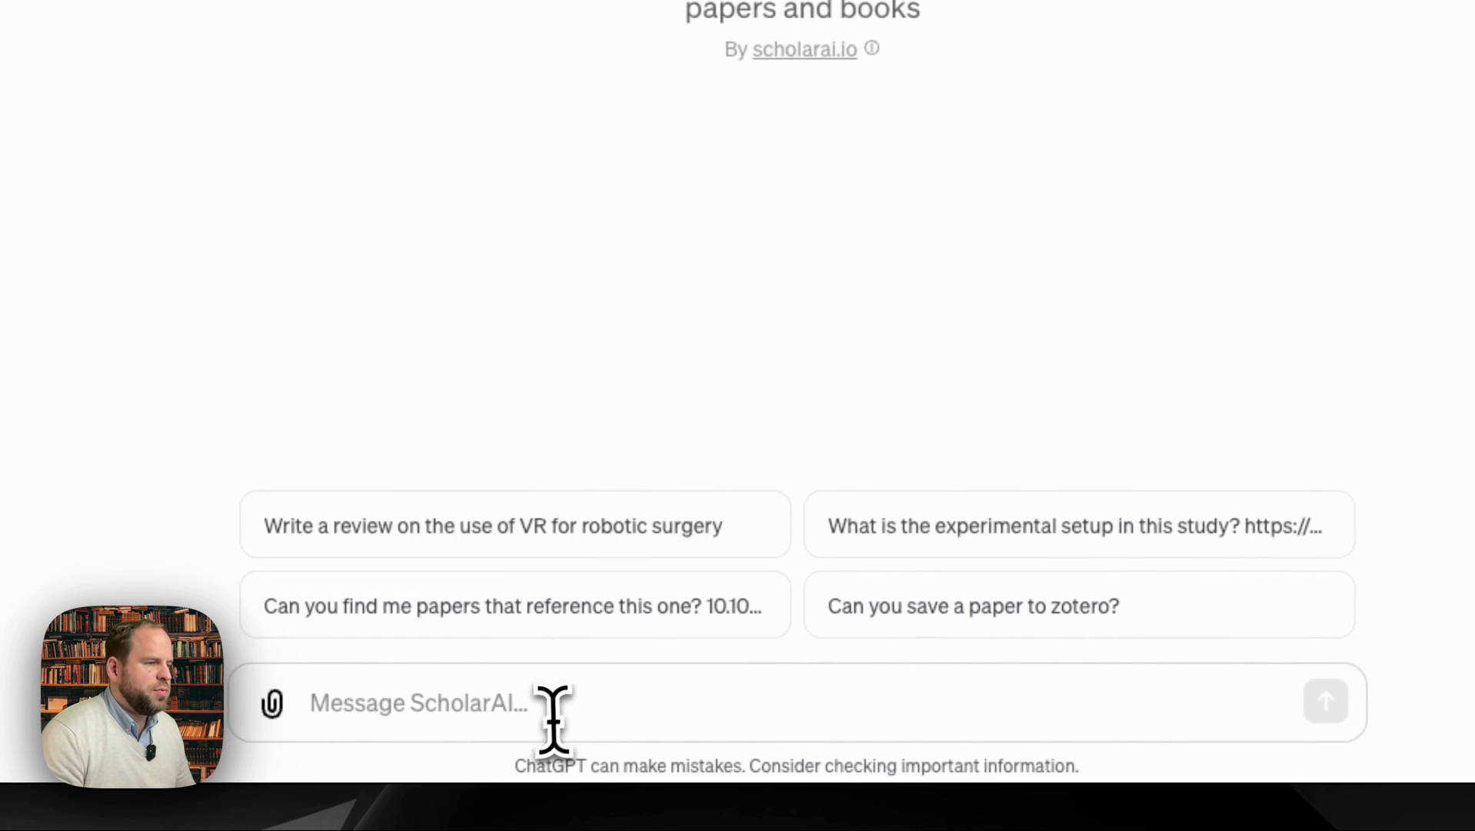
# - Ask ScholarAI for a gamification and personalization related-work section, five-year trends and research-gap analysis
pyautogui.click(481, 714)
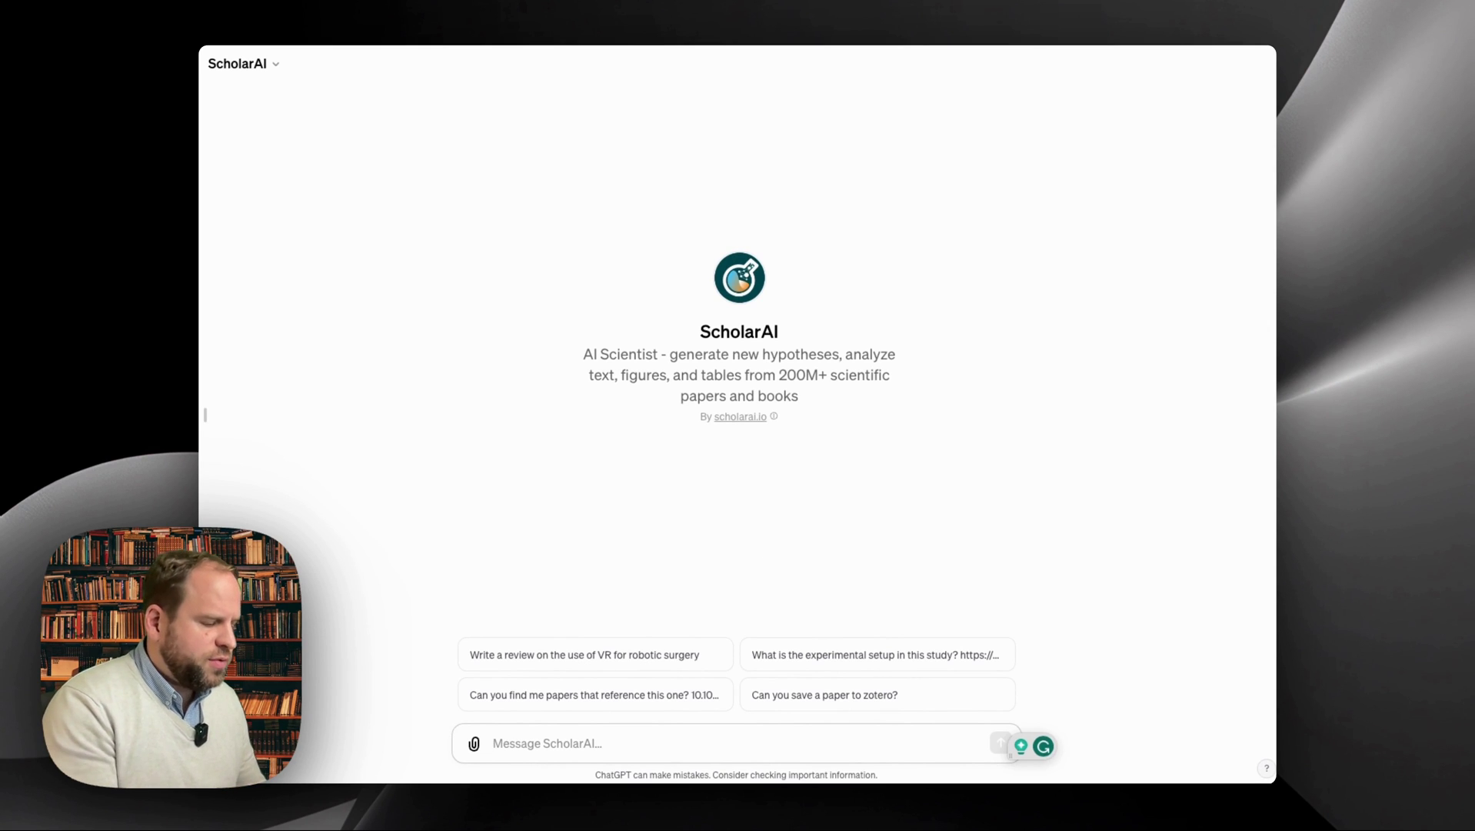
pyautogui.write('Can you write the r')
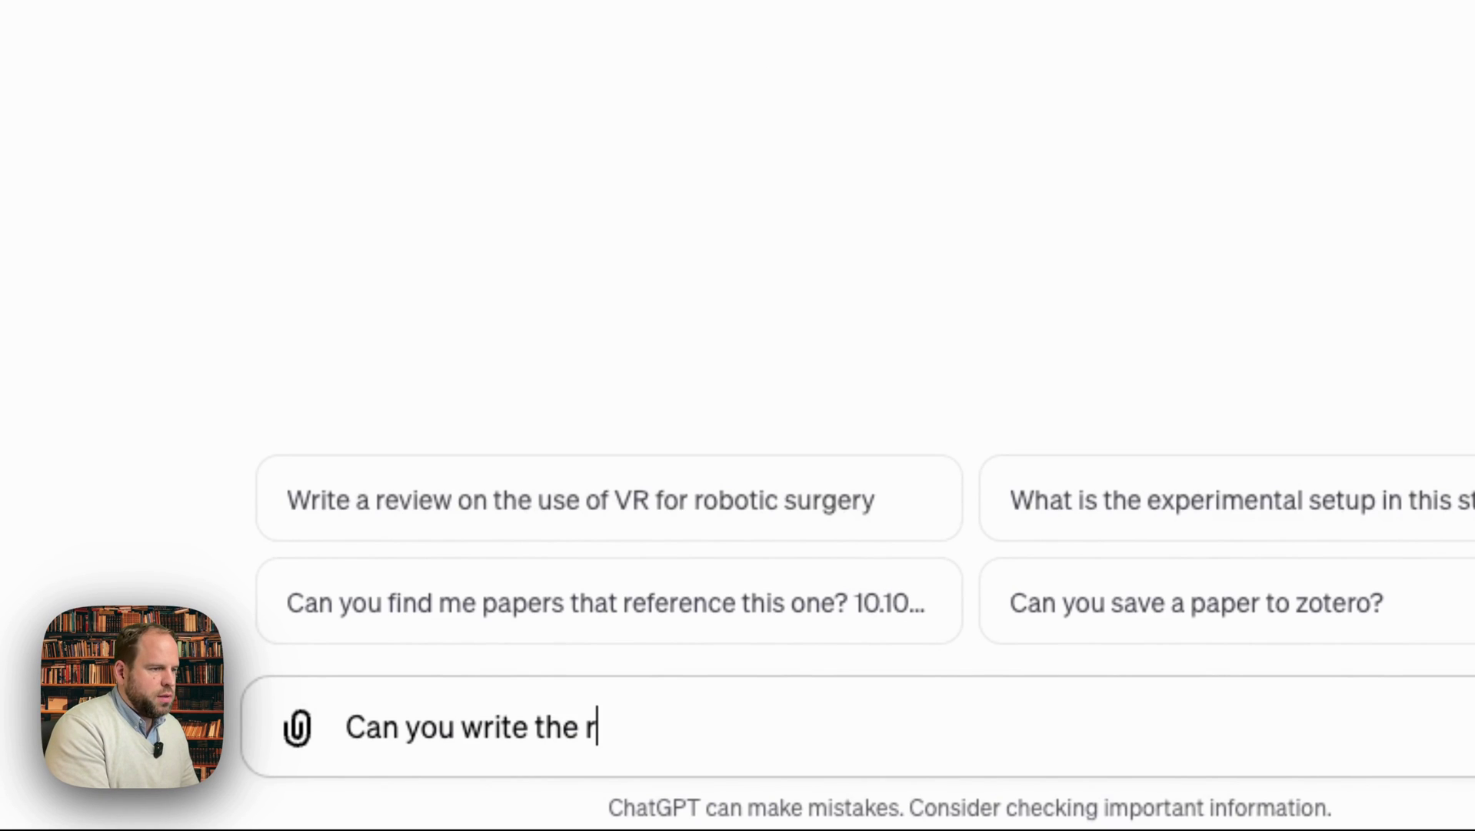
pyautogui.write('elated work section for my paper on gamification and personaliza')
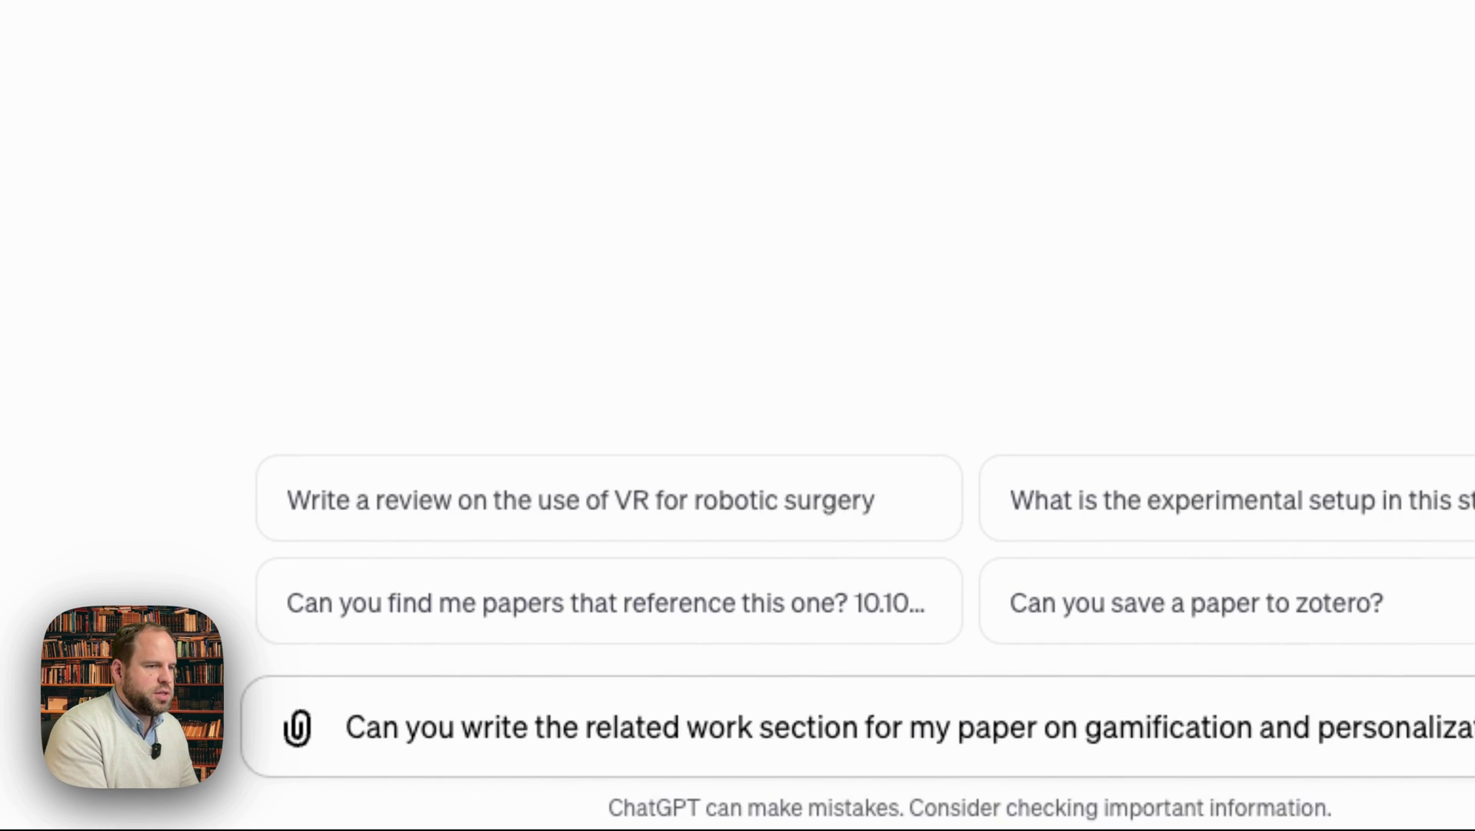
pyautogui.write('What are the main research trends in the last 5 years. Once')
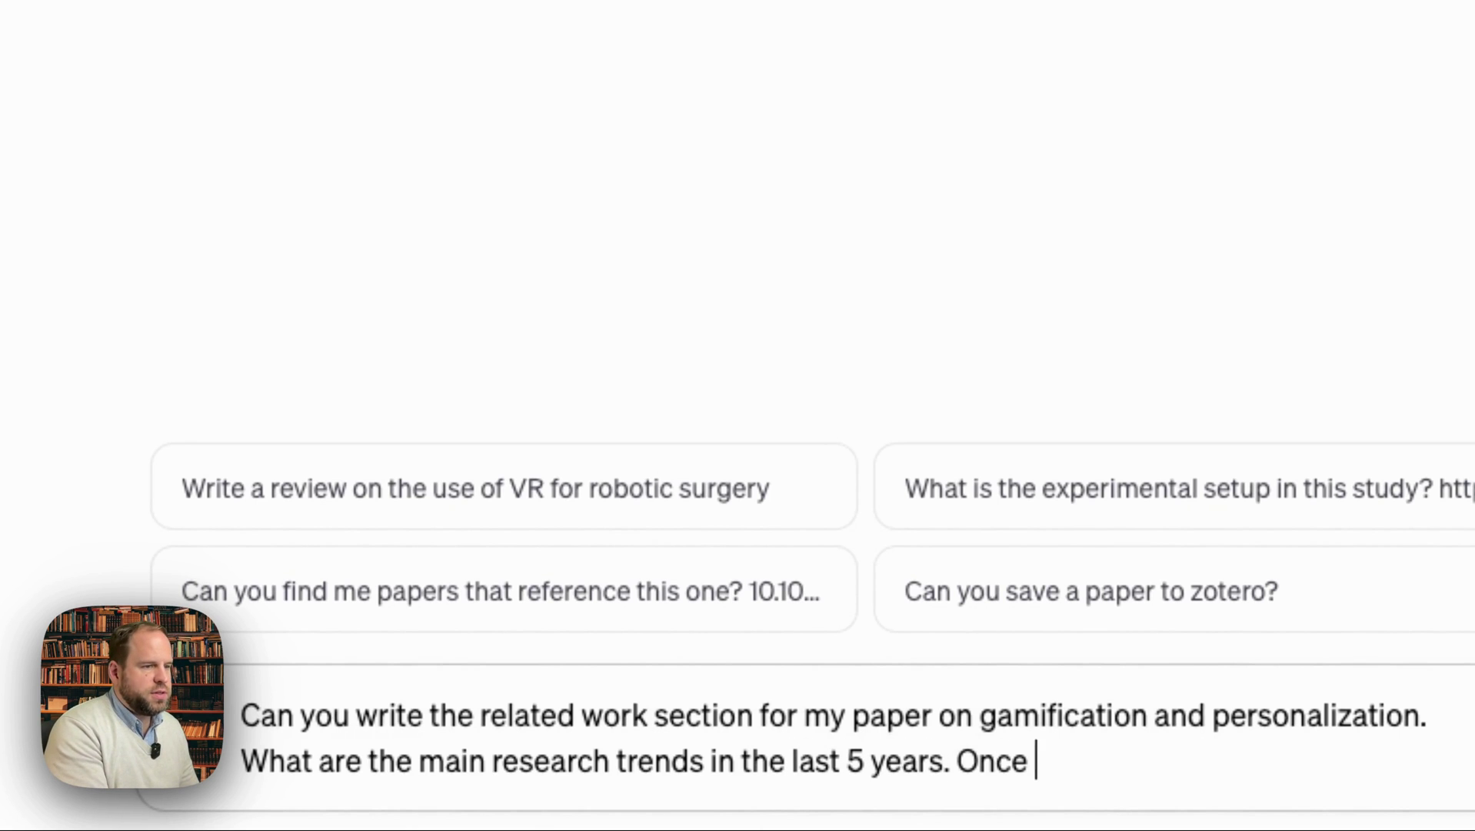
pyautogui.write('you are done providing this')
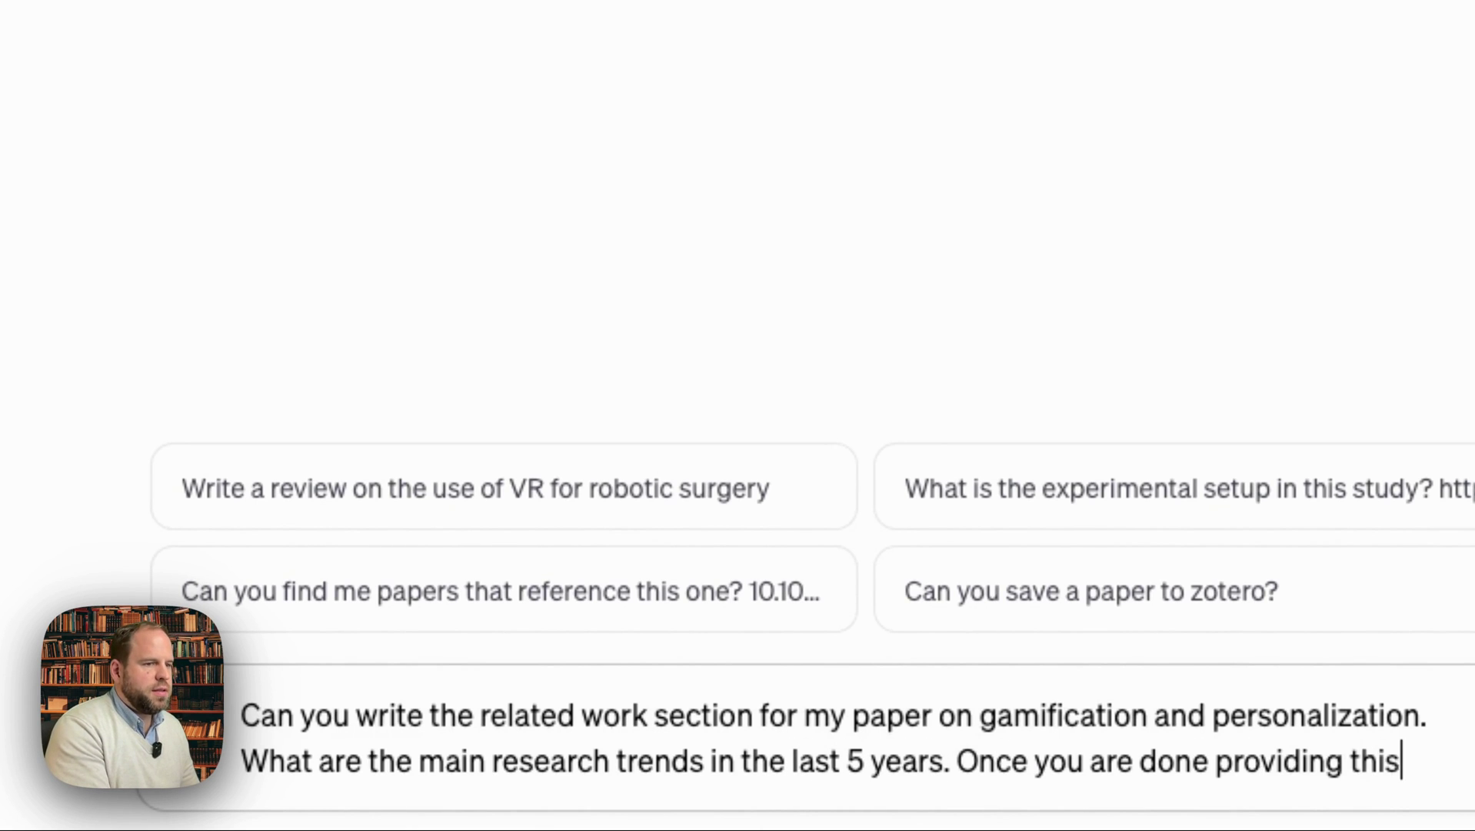
pyautogui.write(' overview, give me an an')
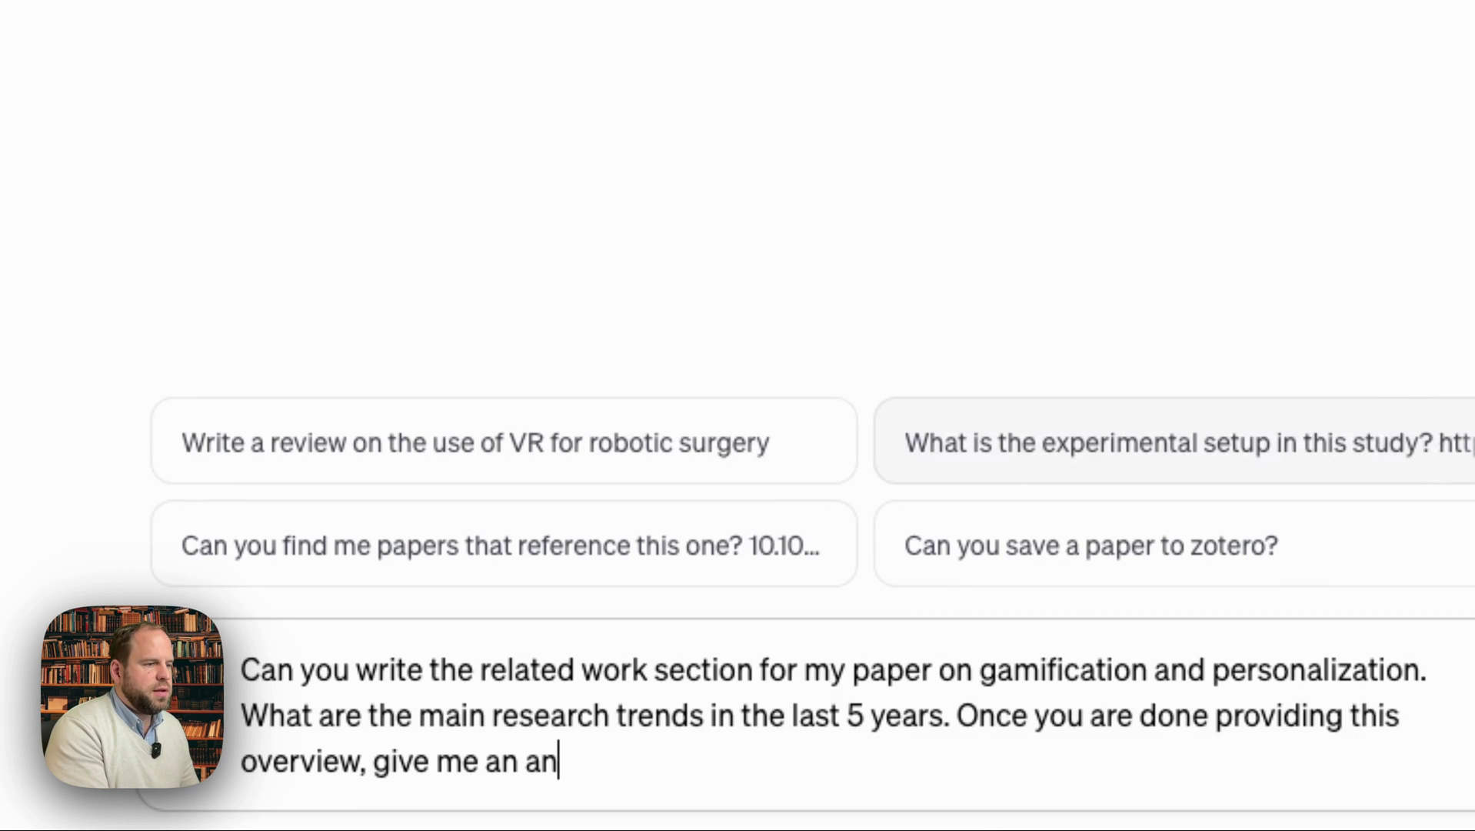
pyautogui.write('alysis of the curr')
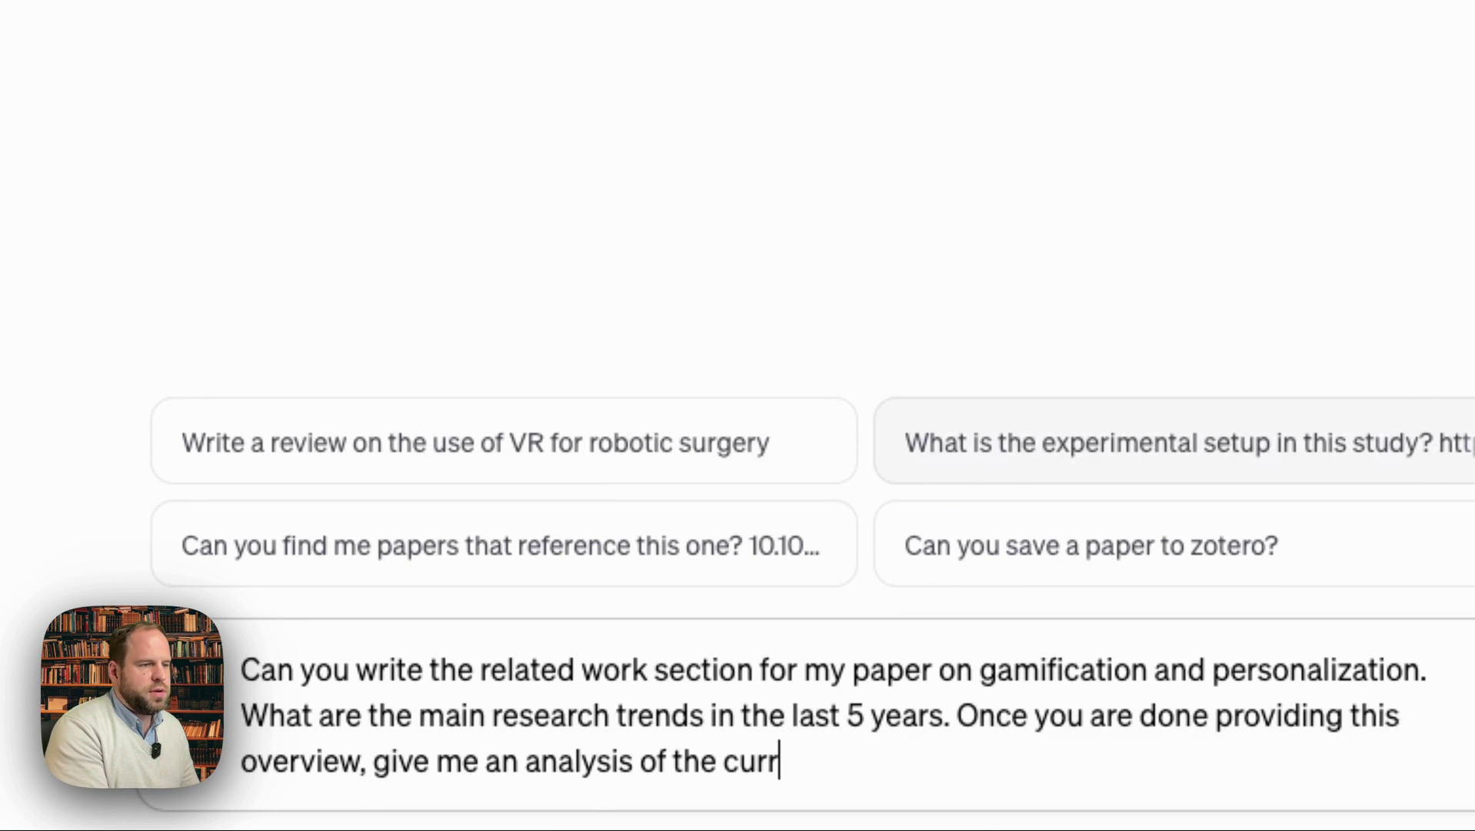
pyautogui.write('ent research gaps.')
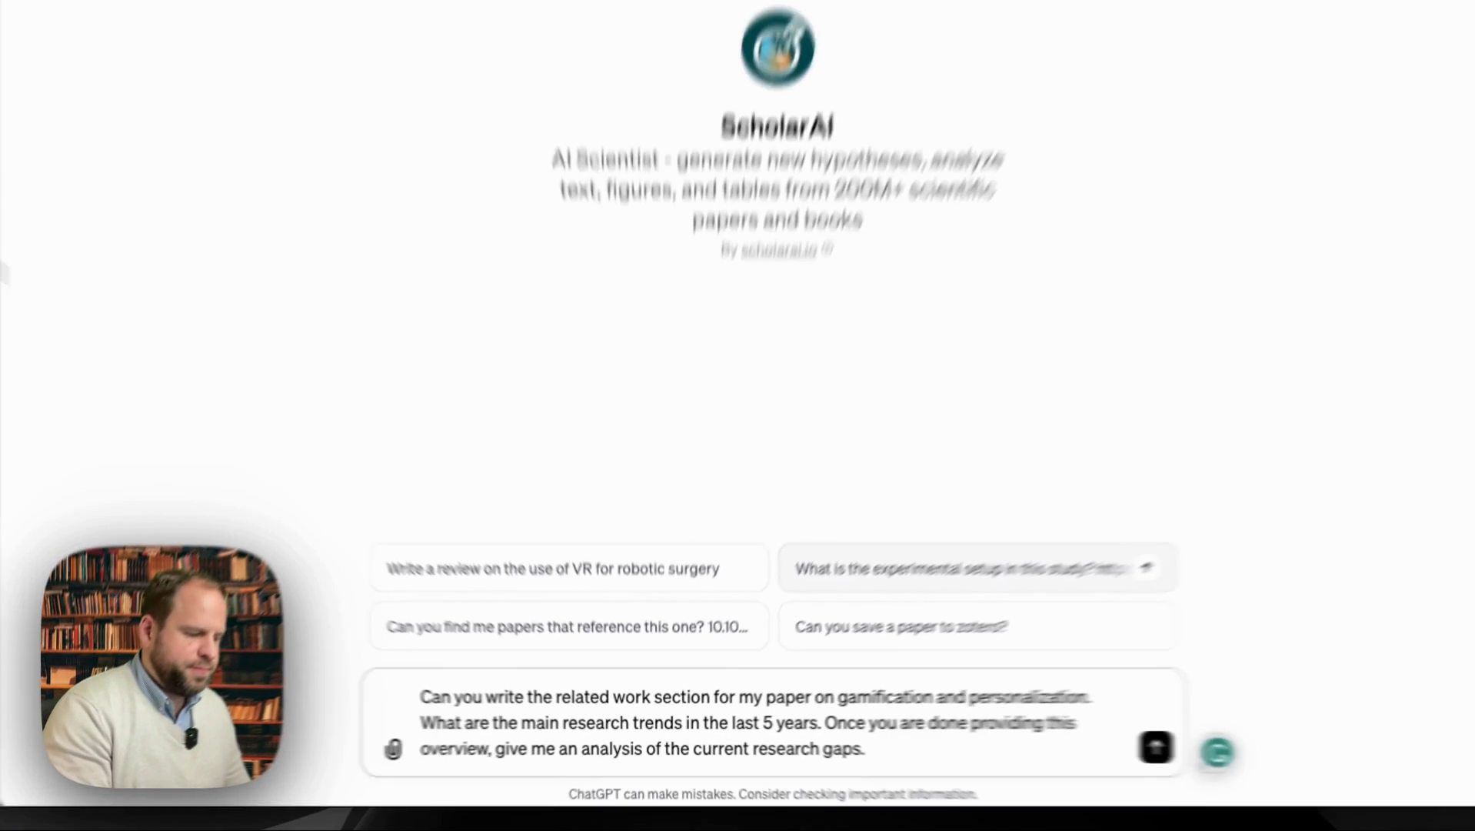
pyautogui.press('Return')
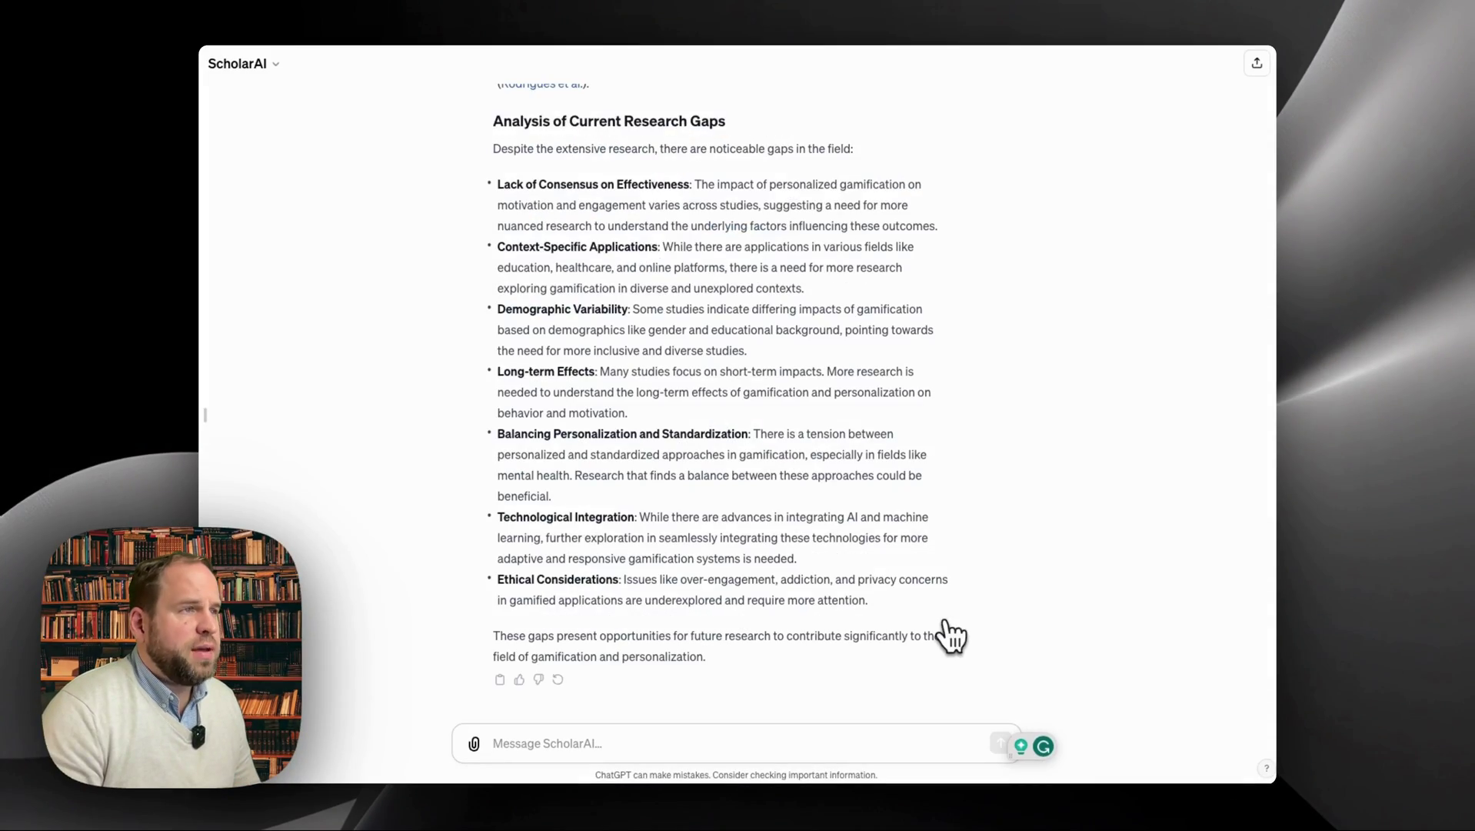
pyautogui.scroll(20, 952, 636)
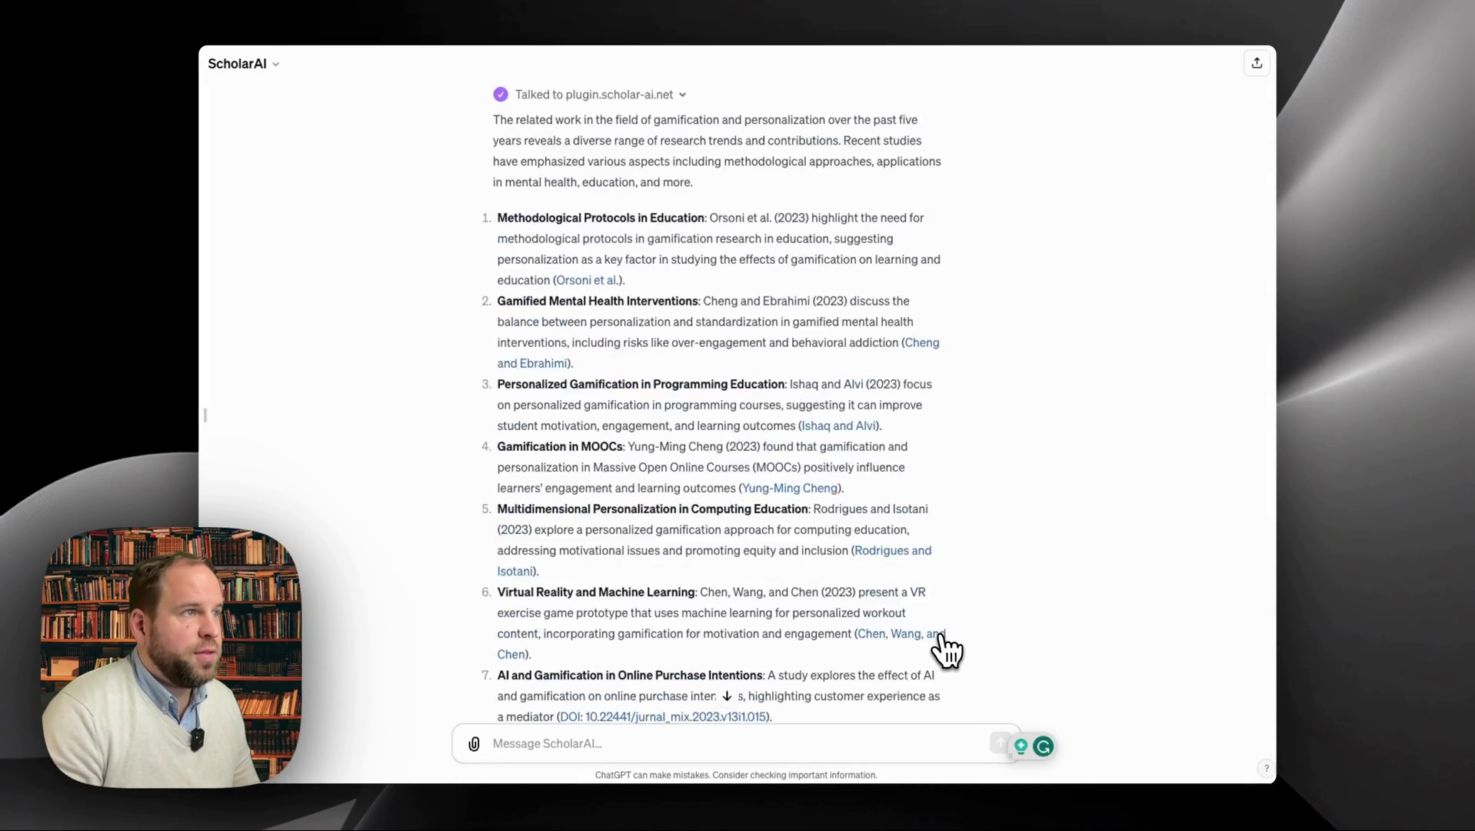
pyautogui.scroll(3, 948, 649)
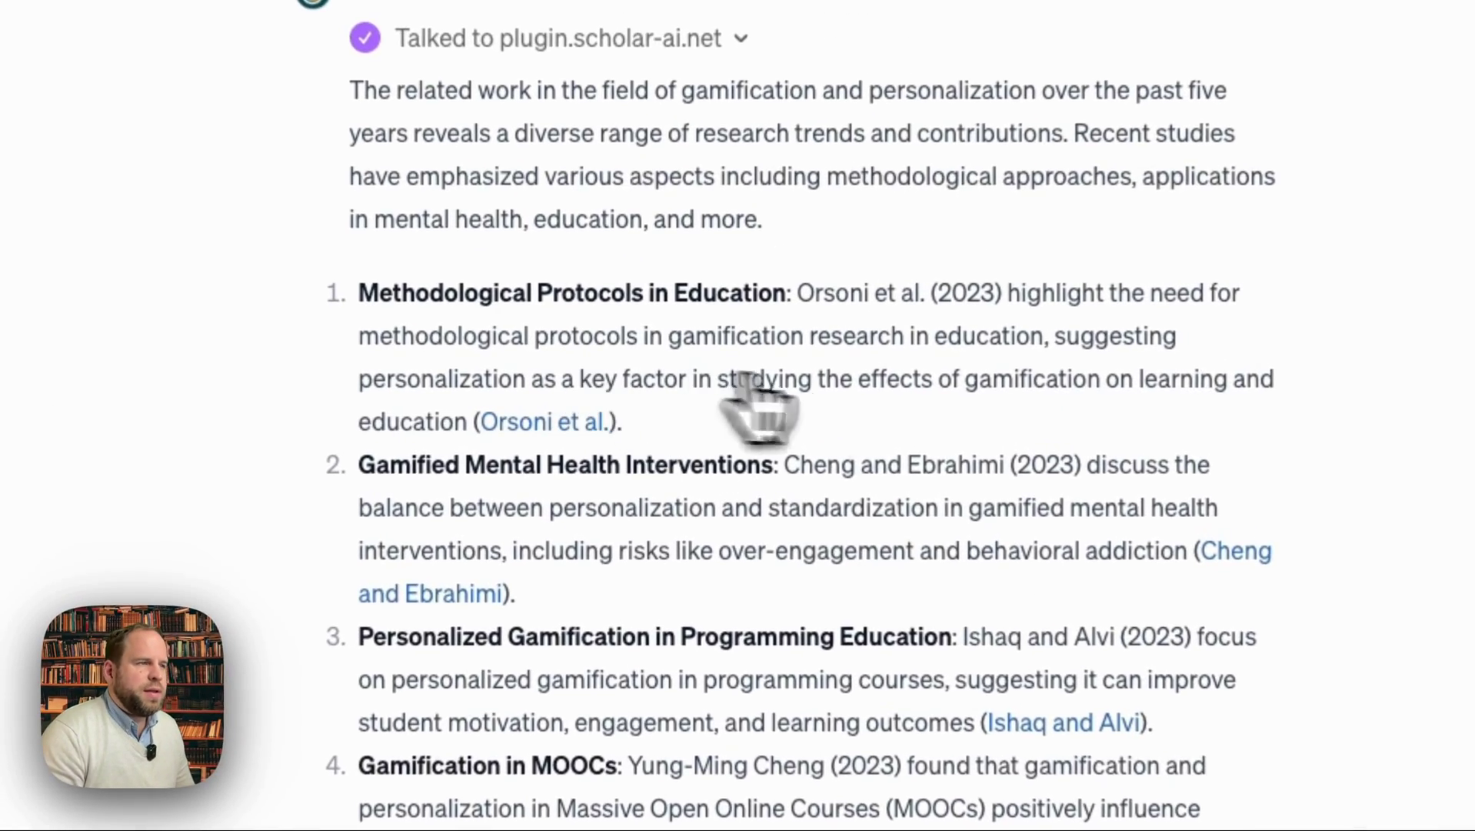
pyautogui.scroll(-5, 769, 492)
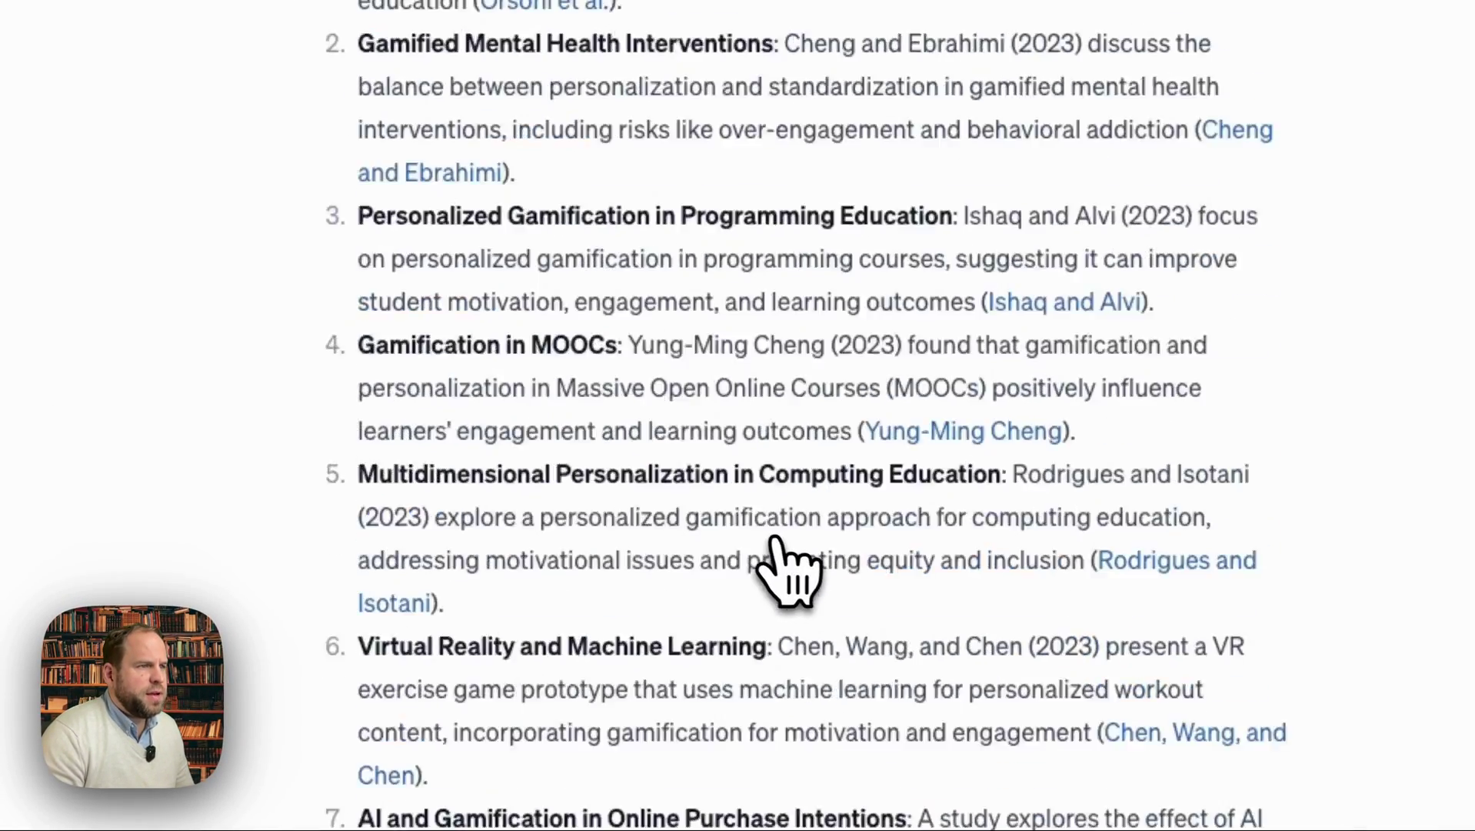
pyautogui.scroll(-8, 788, 570)
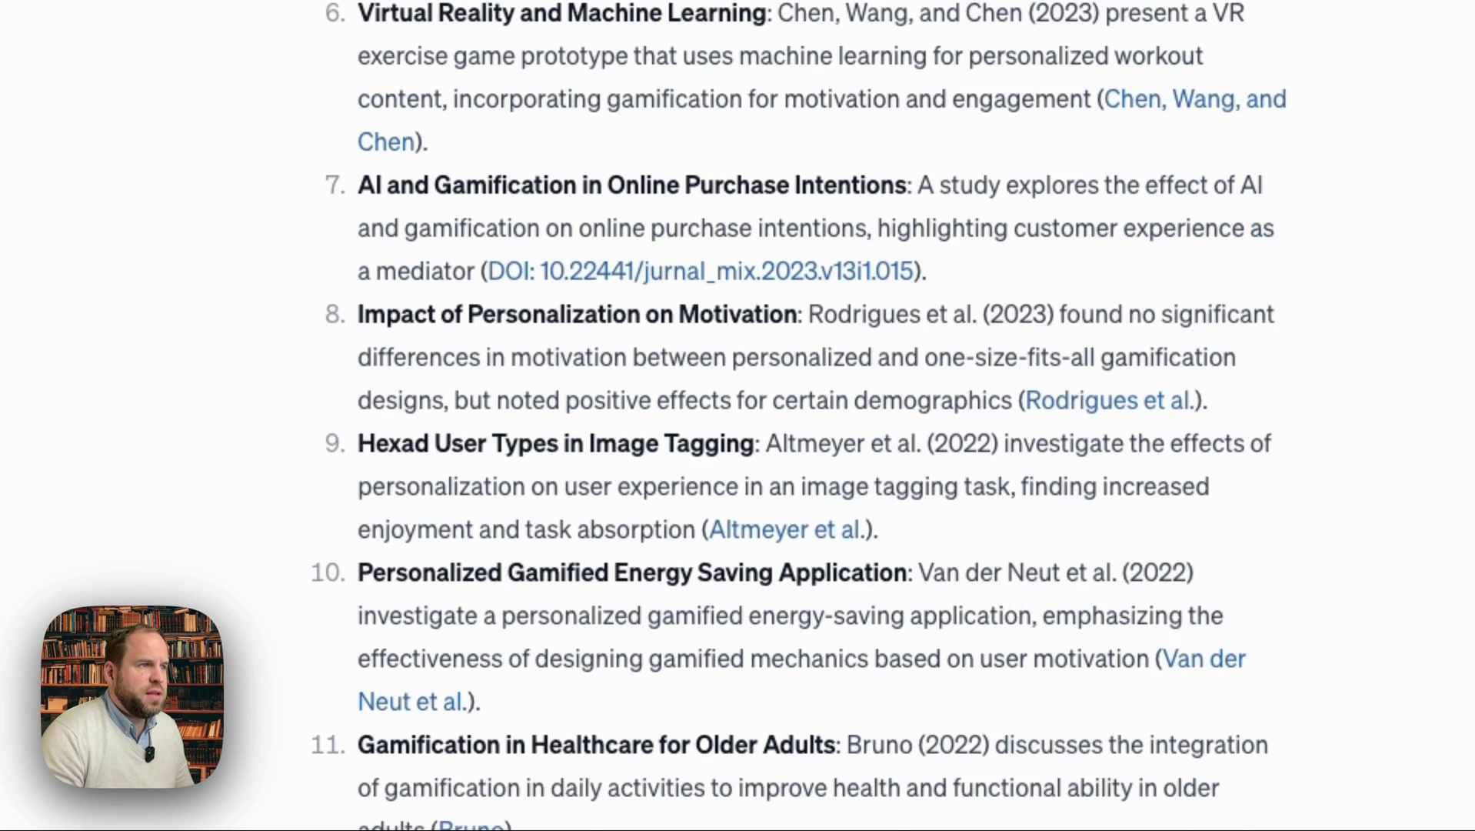
pyautogui.scroll(-4, 1008, 581)
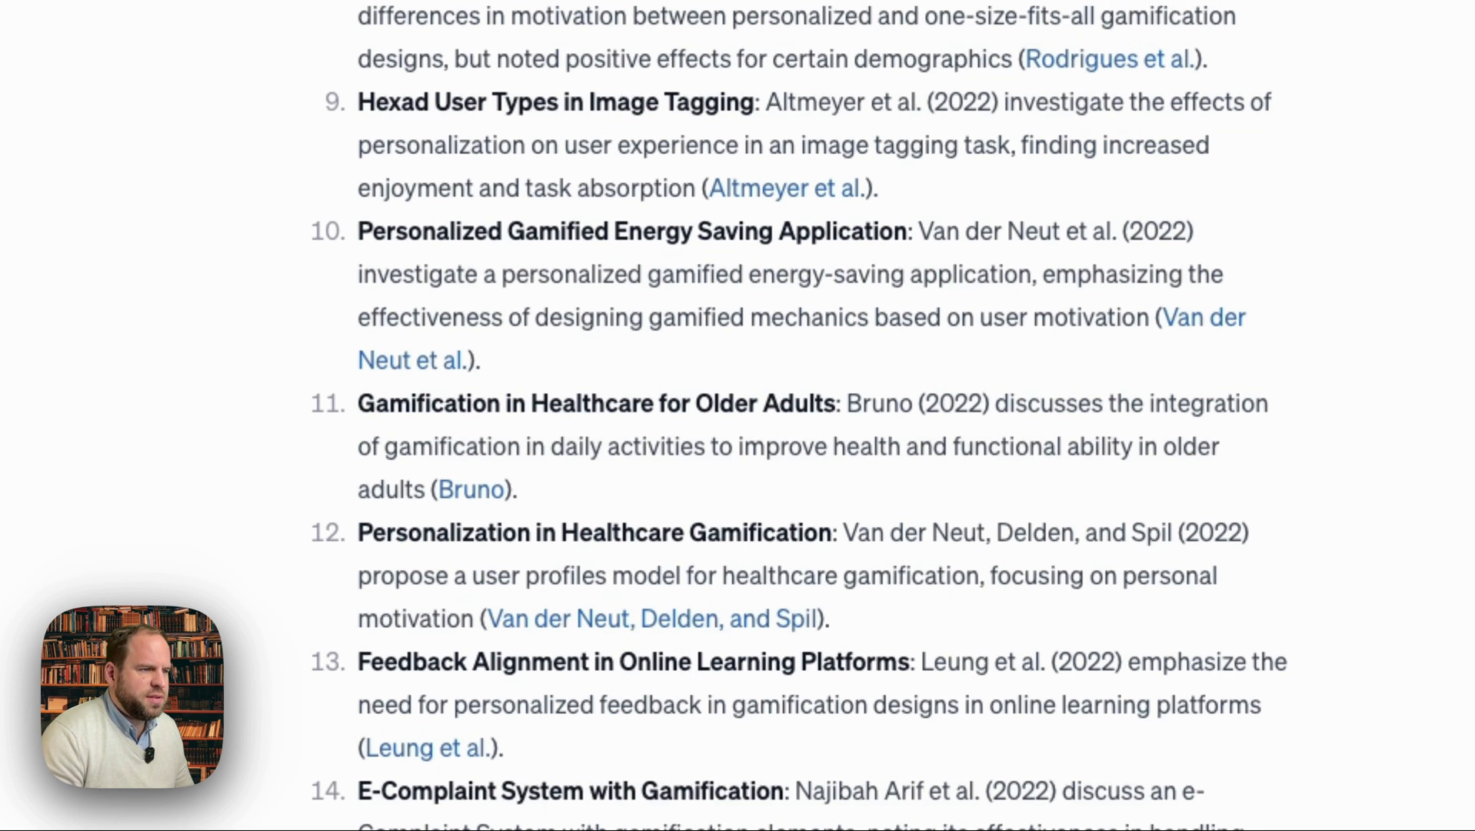
pyautogui.scroll(-6, 567, 669)
pyautogui.scroll(1, 478, 676)
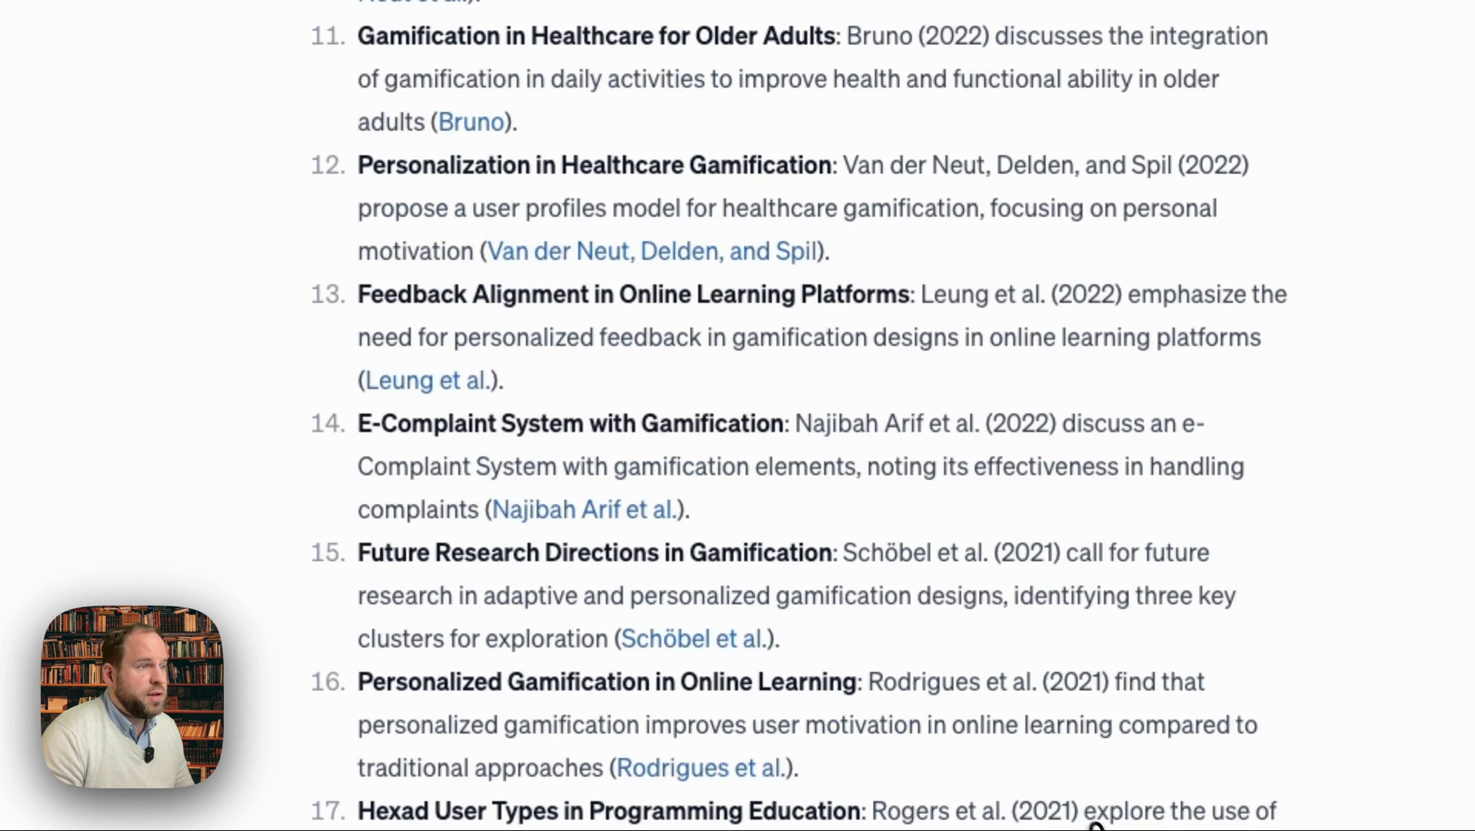
pyautogui.scroll(-9, 1100, 817)
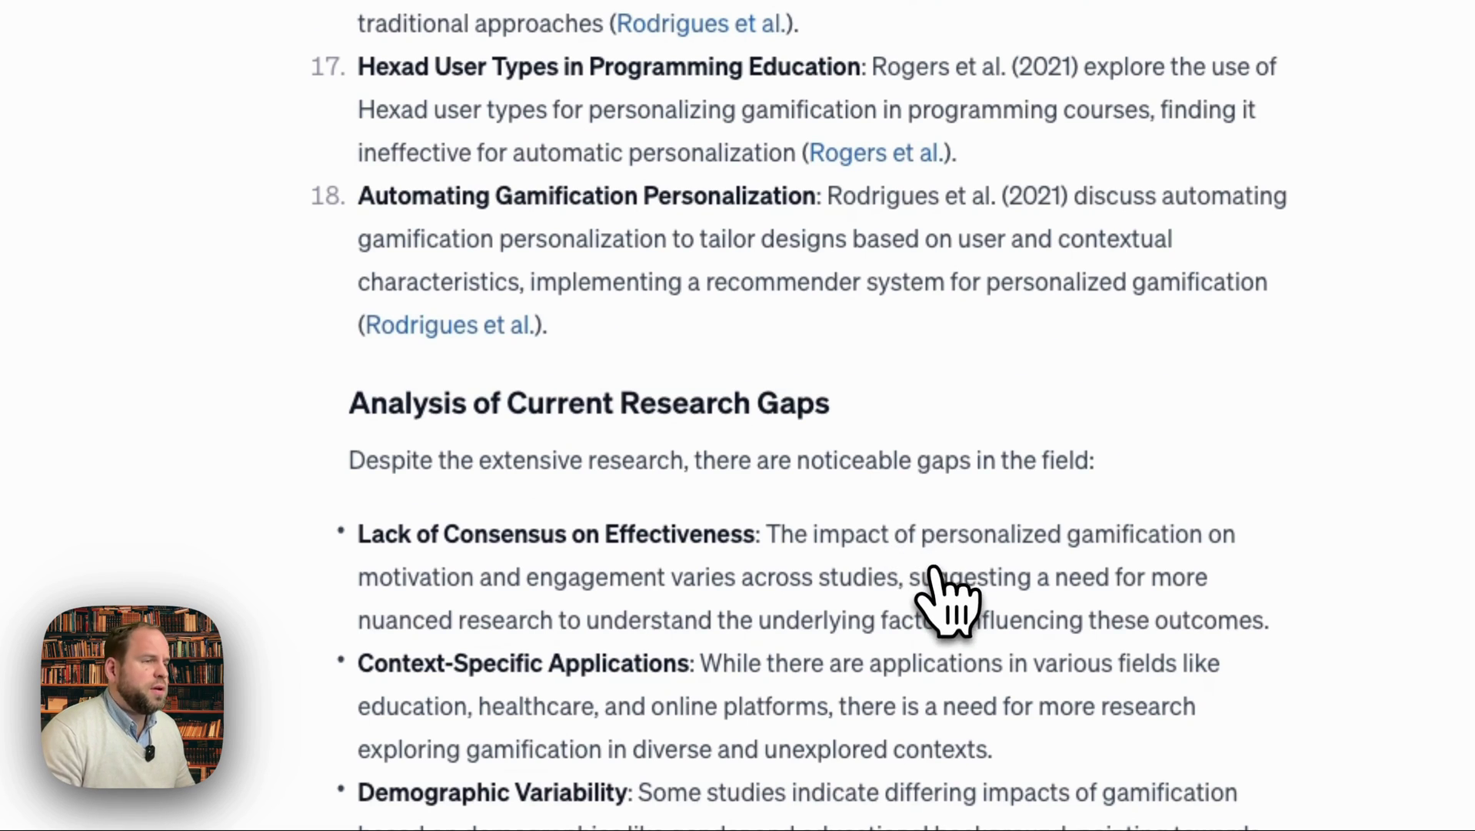
pyautogui.scroll(-3, 938, 592)
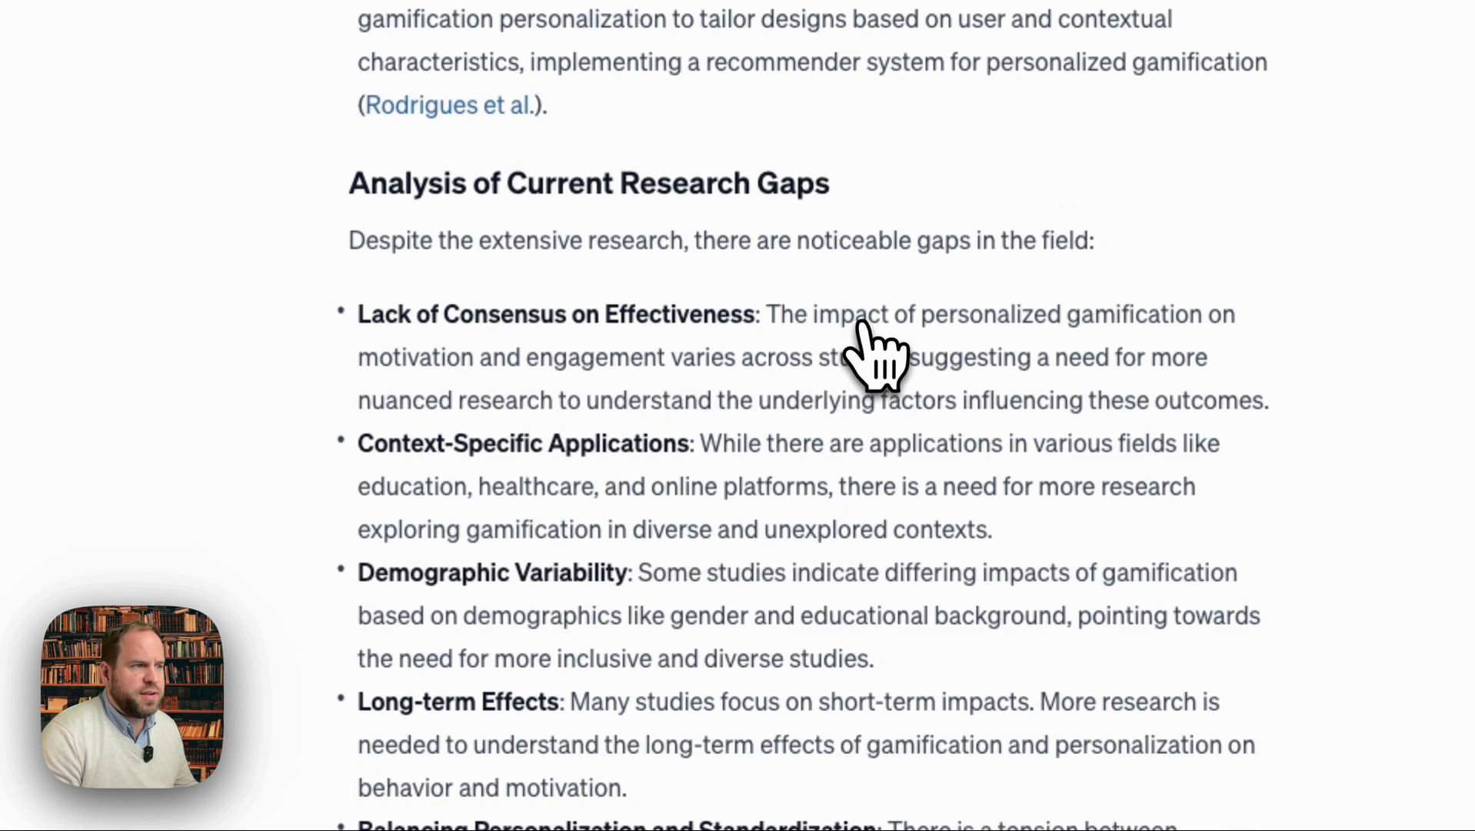
pyautogui.scroll(-3, 799, 400)
pyautogui.scroll(-1, 796, 427)
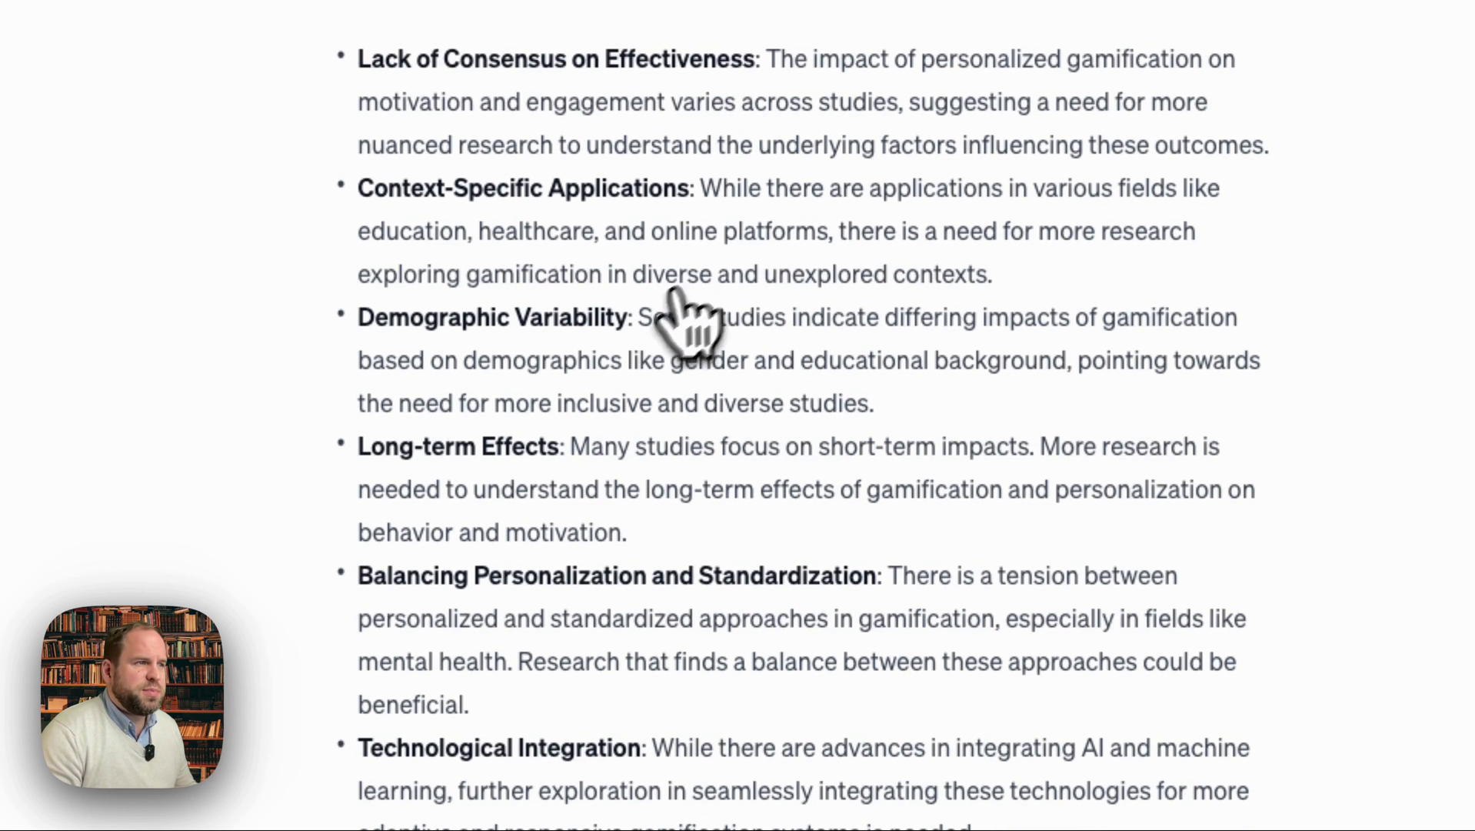
pyautogui.scroll(-2, 1139, 369)
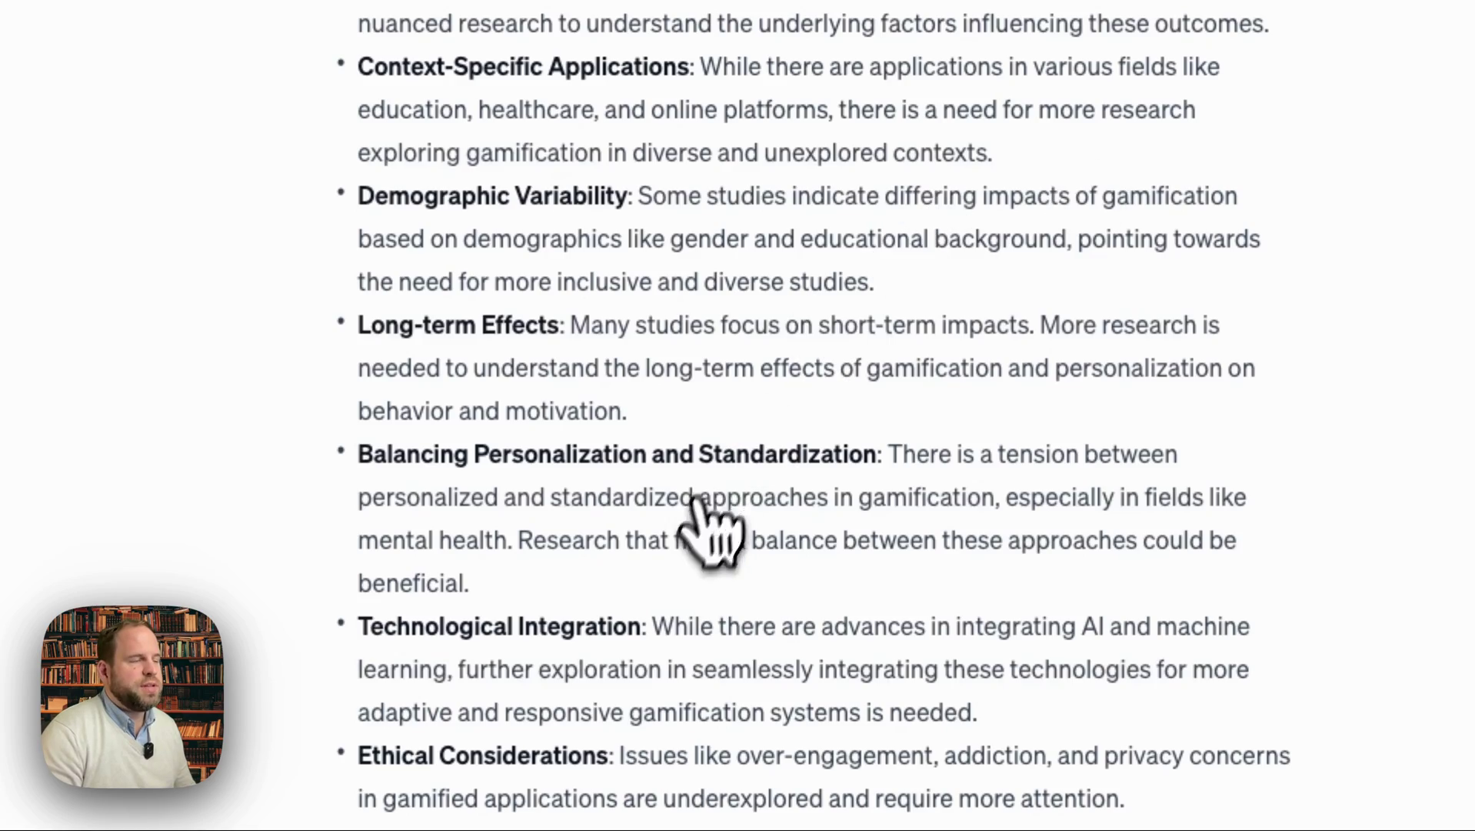
pyautogui.scroll(20, 889, 784)
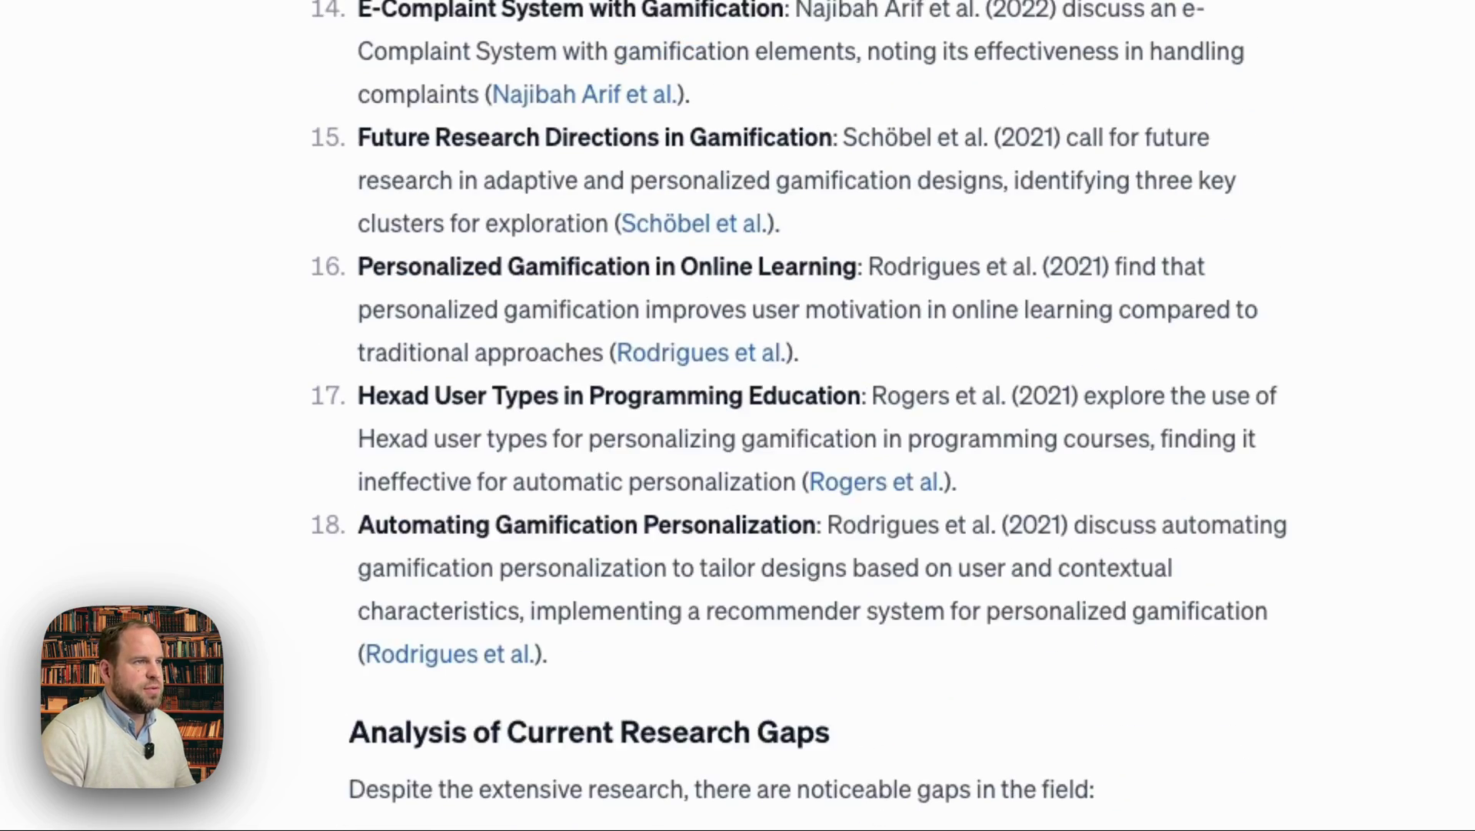
pyautogui.scroll(5, 954, 785)
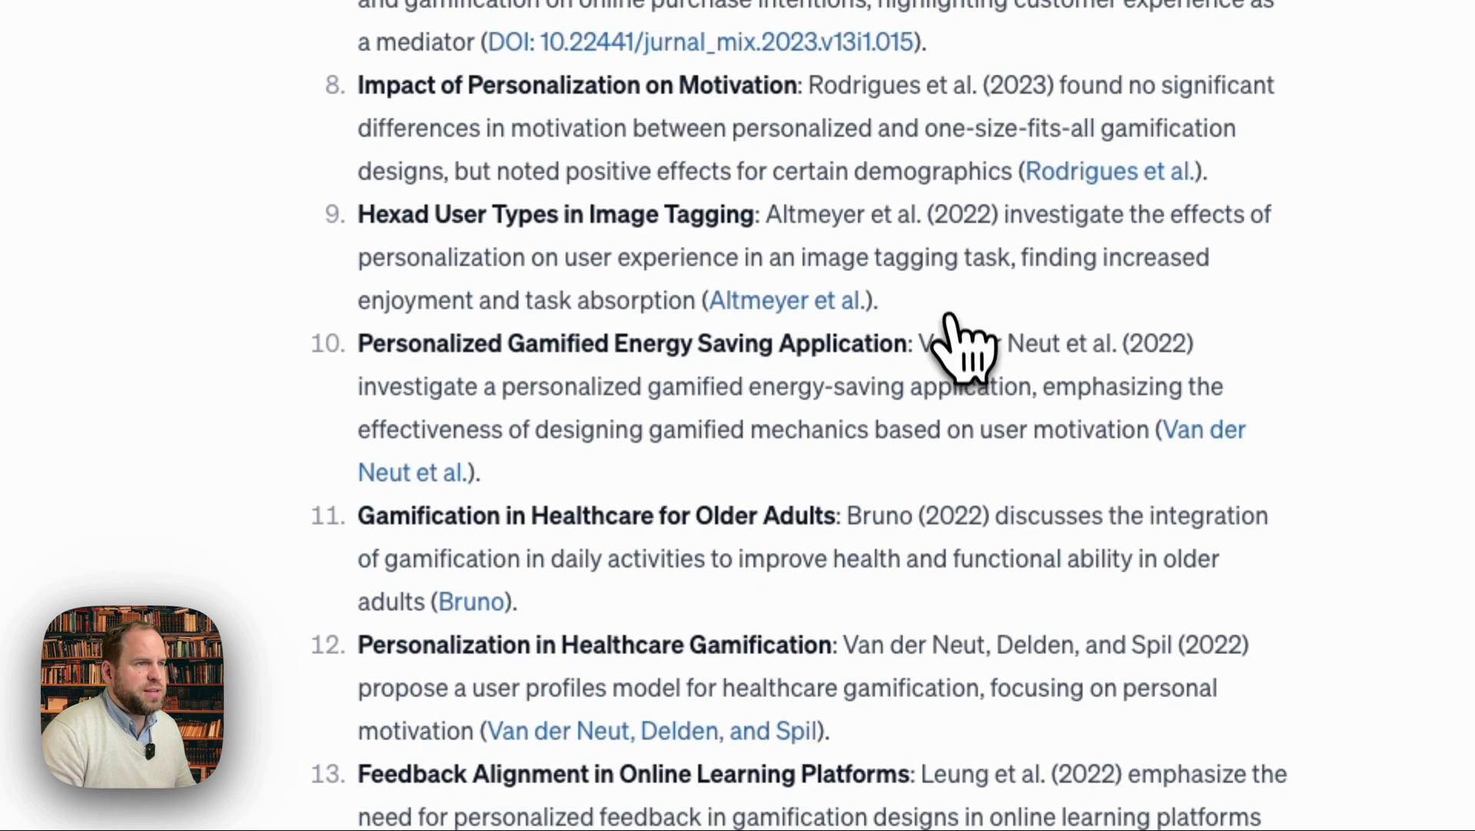
# - Open the cited Altmeyer et al. 'Do Hexad User Types Matter?' paper and select its DOI
pyautogui.click(804, 302)
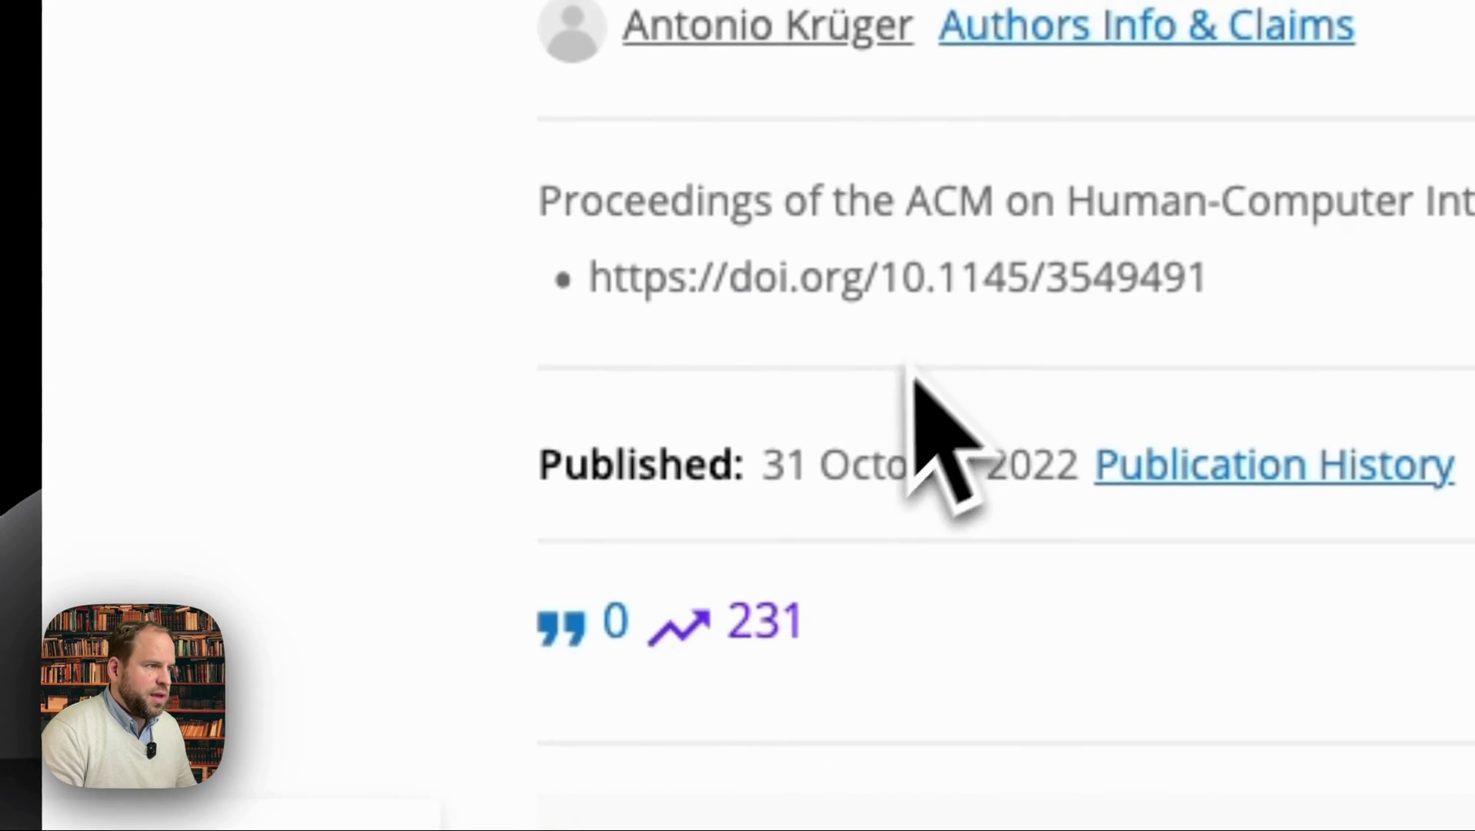
pyautogui.moveTo(1277, 315); pyautogui.dragTo(602, 263)
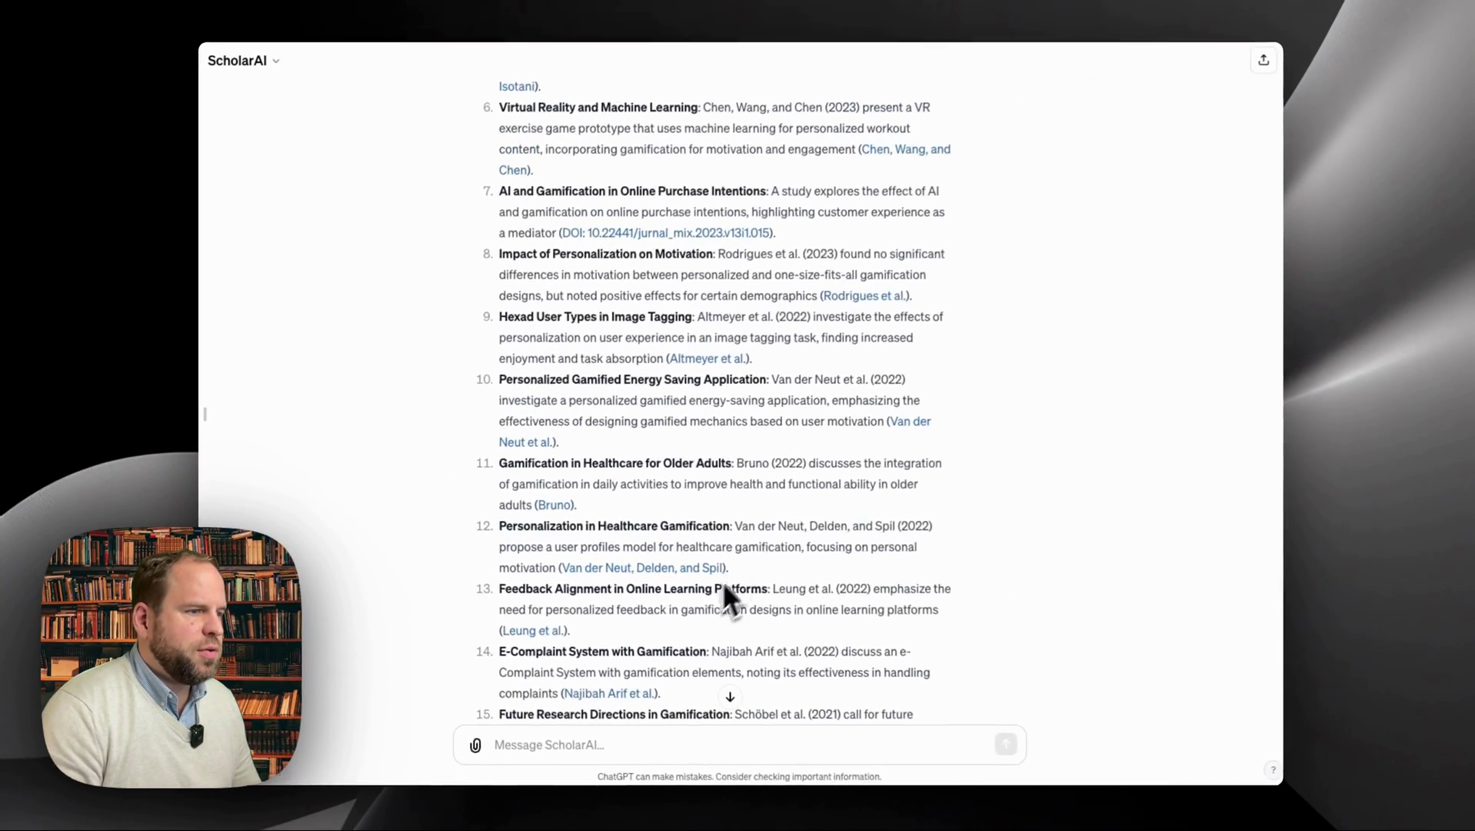
# - Begin asking ScholarAI to describe the experimental design of the linked ACM paper
pyautogui.scroll(-10, 648, 705)
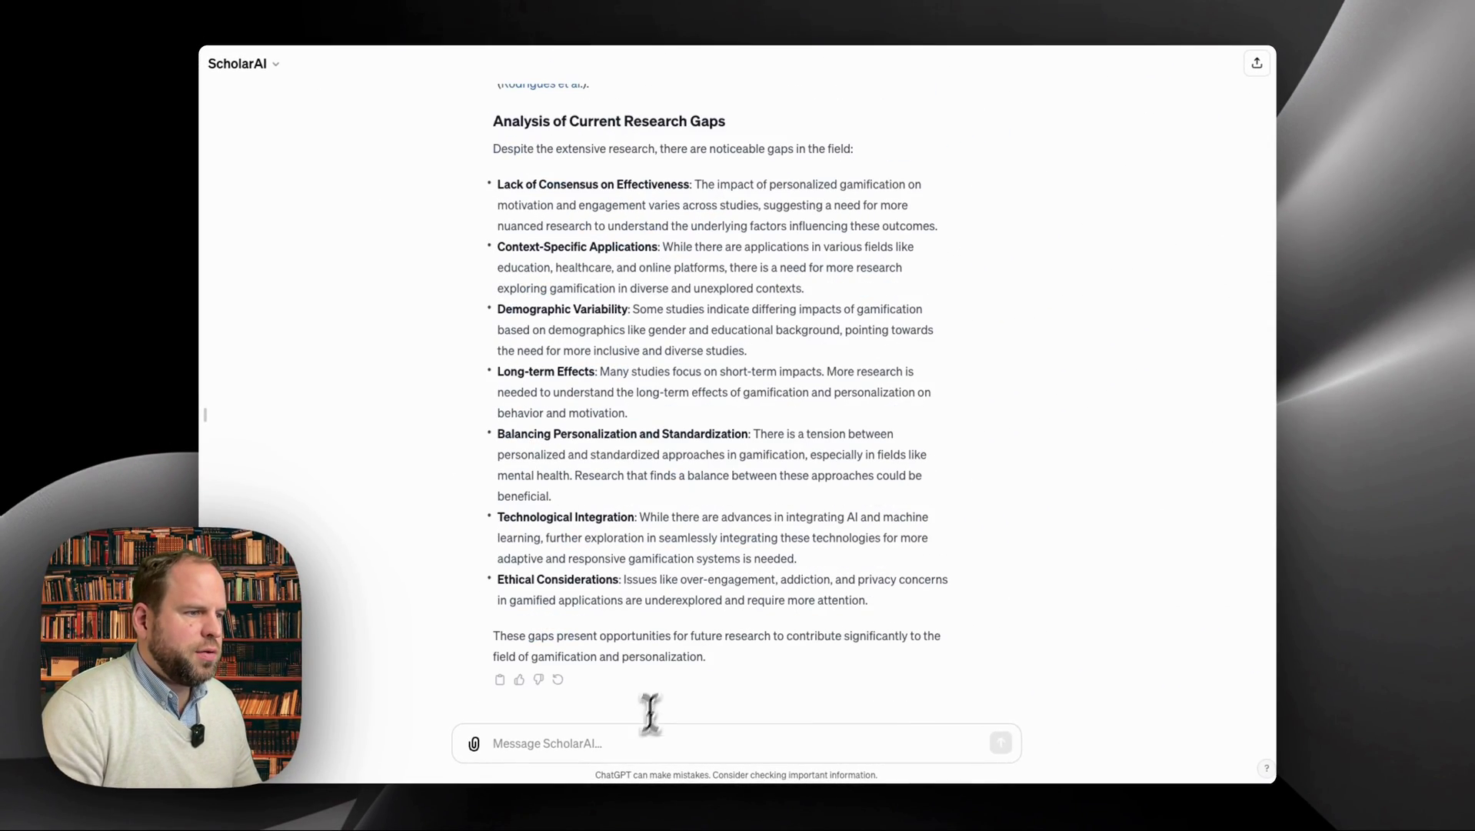
pyautogui.write('Descr')
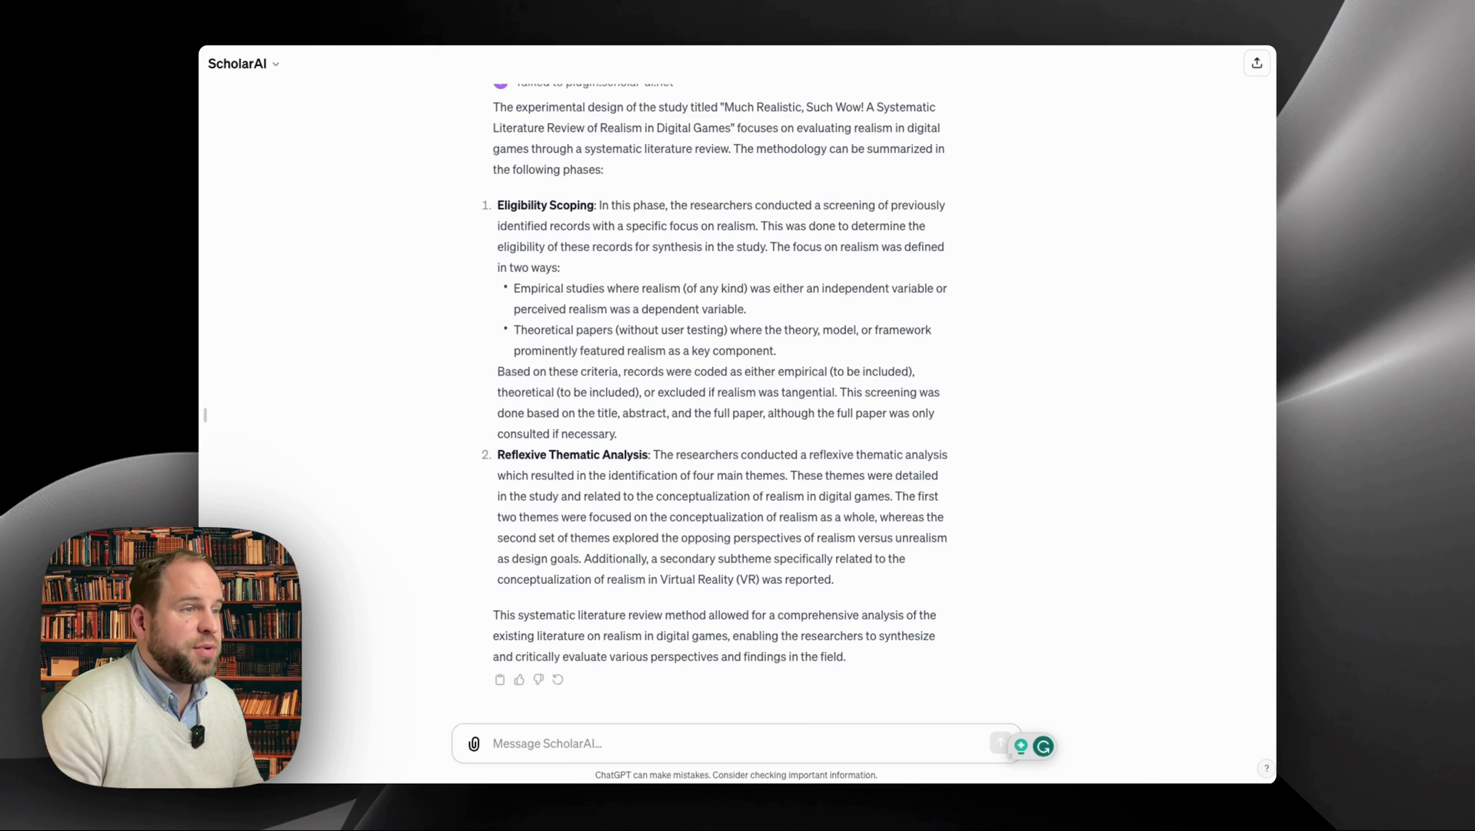
pyautogui.scroll(3, 692, 504)
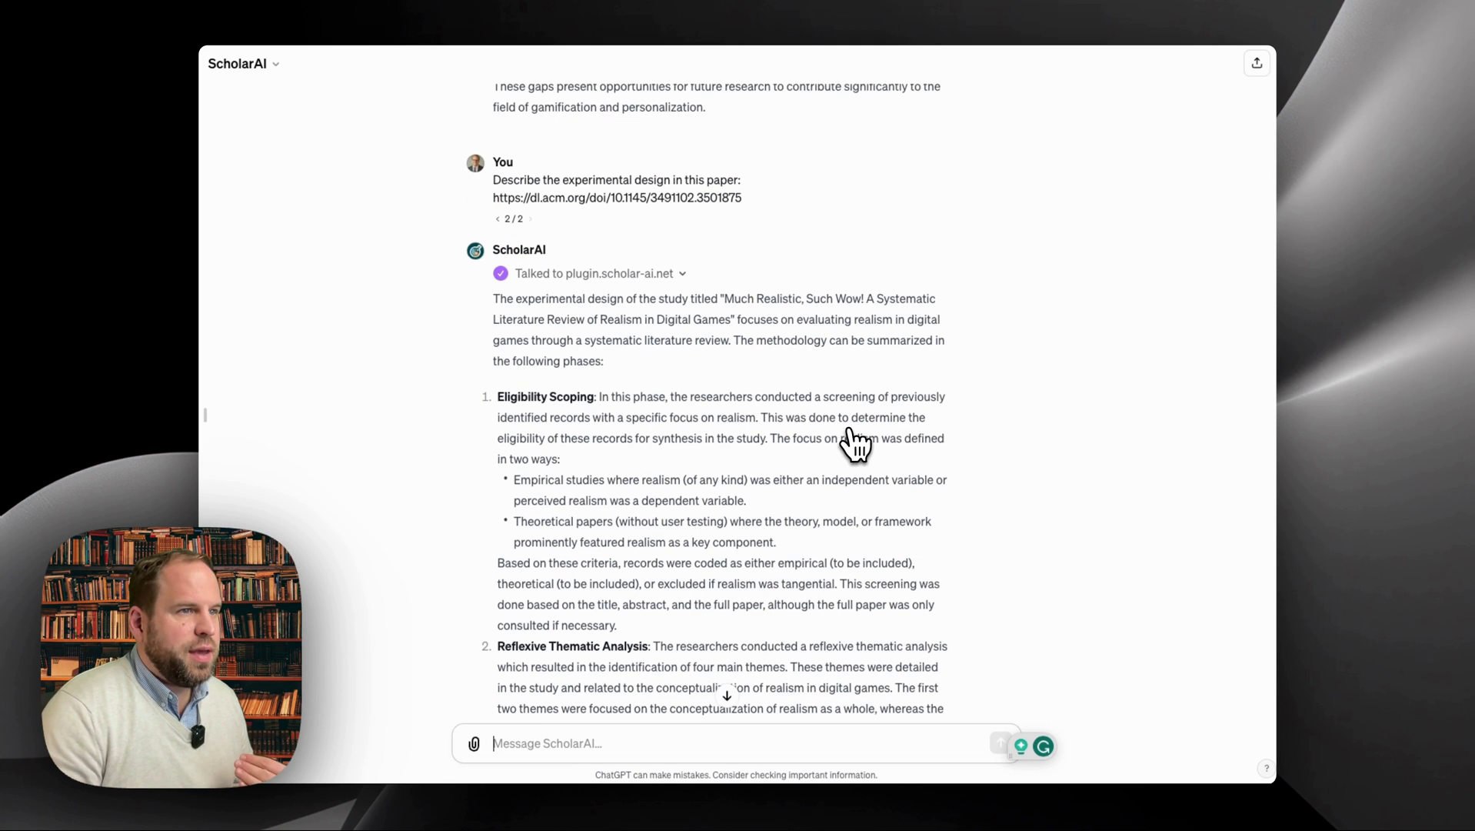
pyautogui.scroll(-1, 849, 523)
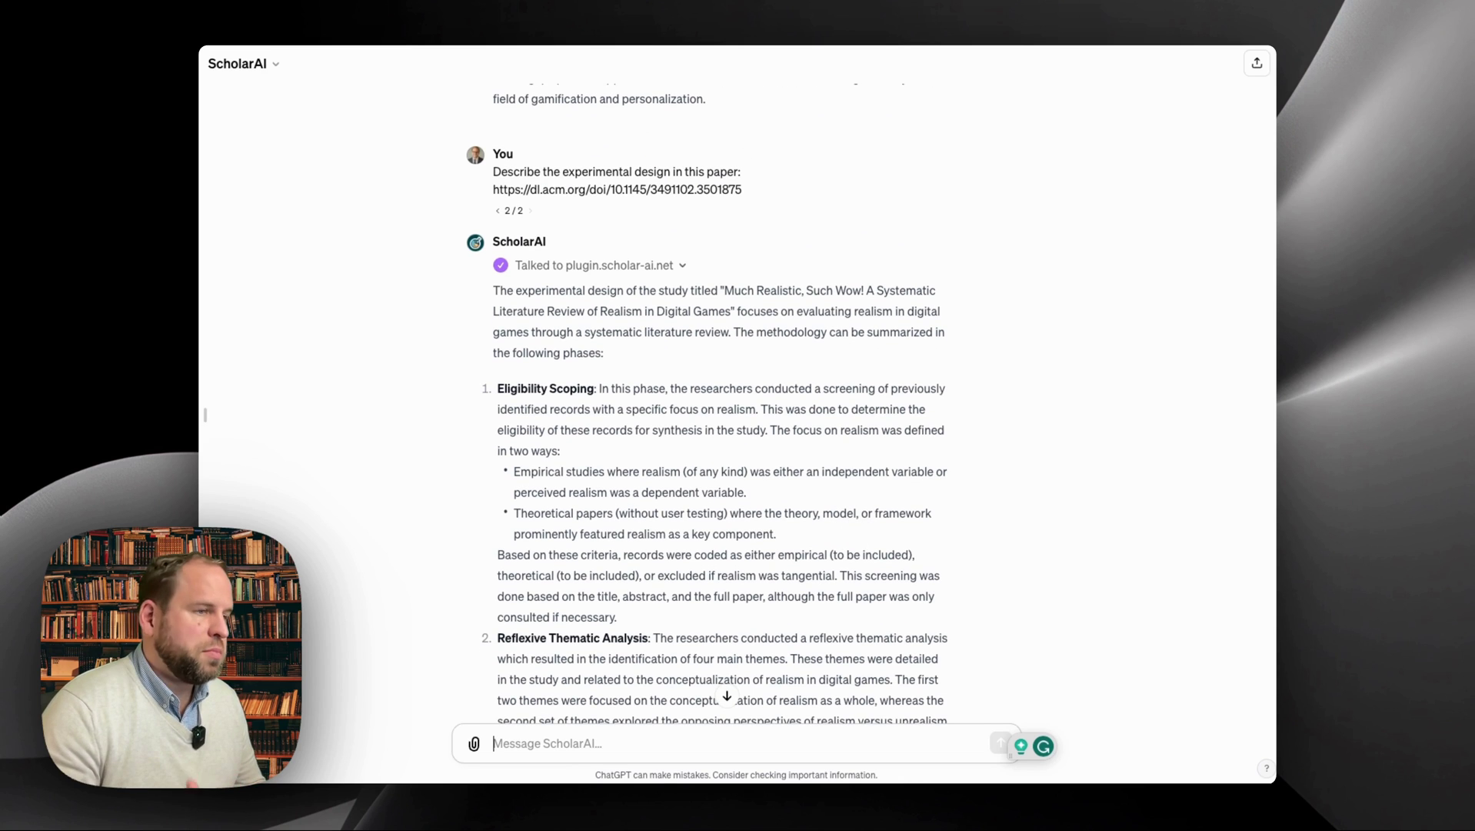
pyautogui.scroll(-3, 849, 530)
pyautogui.scroll(6, 899, 510)
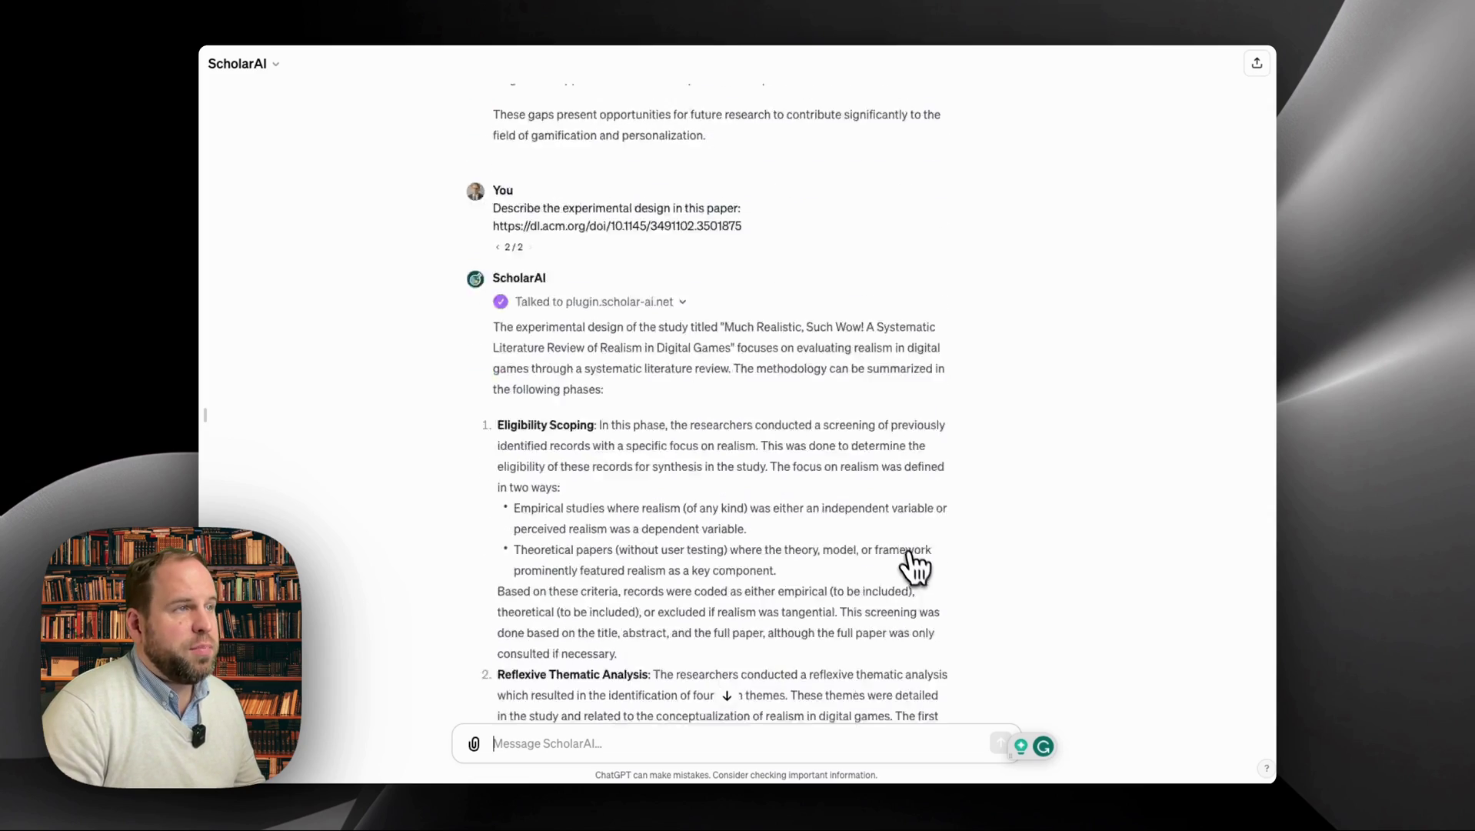
pyautogui.scroll(15, 877, 588)
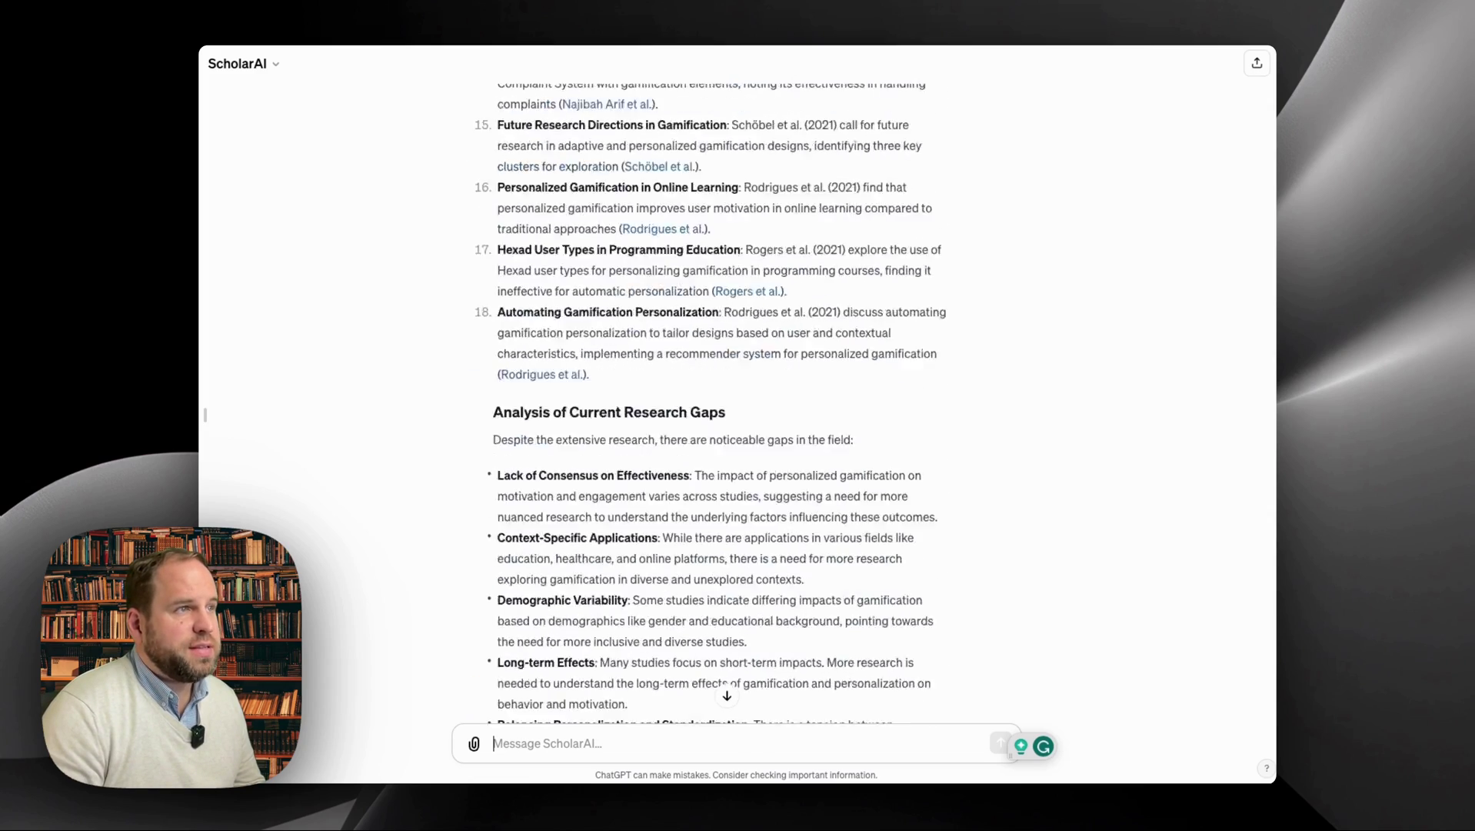
pyautogui.scroll(8, 873, 588)
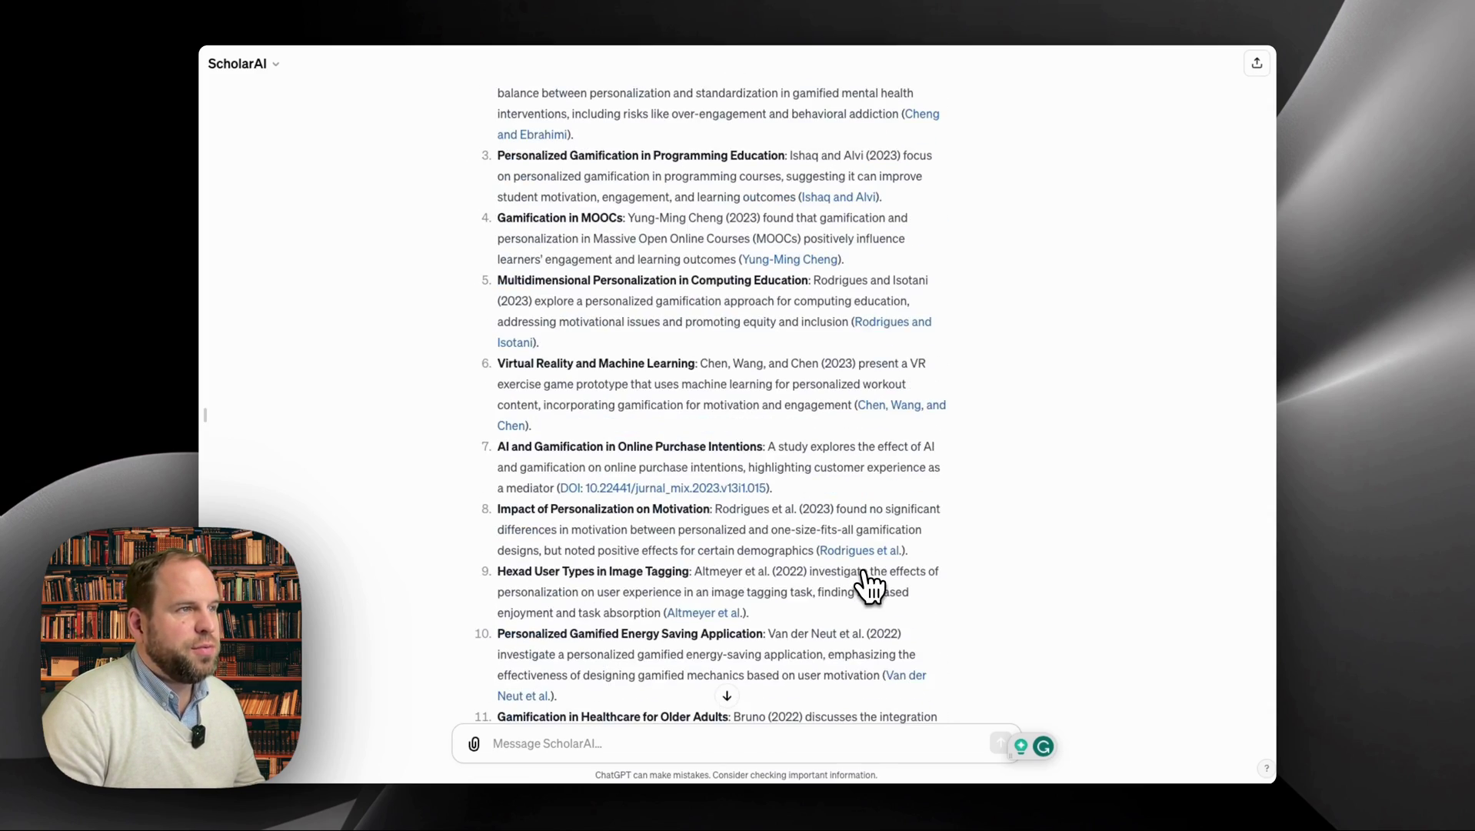
pyautogui.click(726, 694)
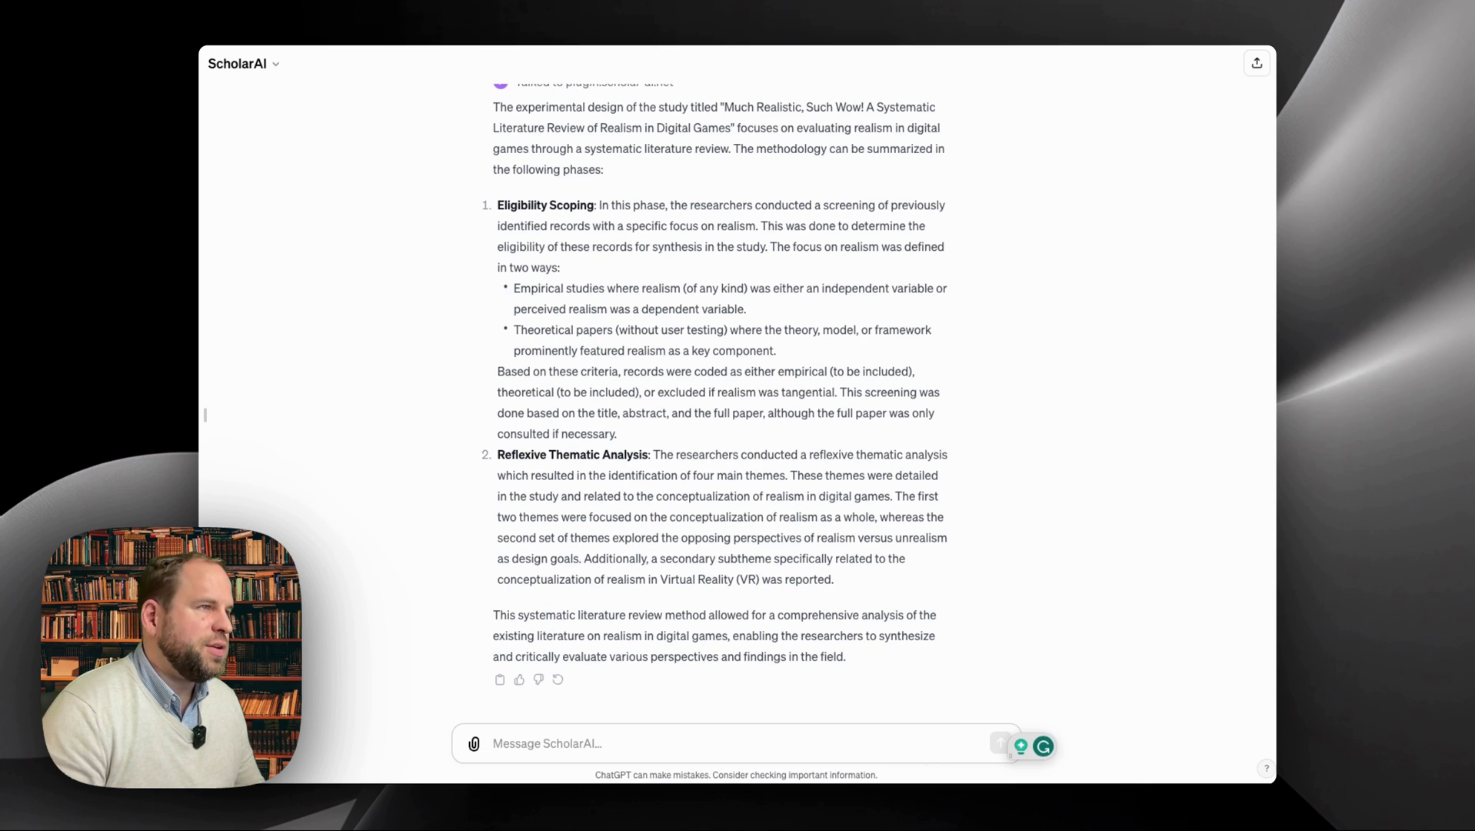
# - Request a study design following that systematic review but investigating gamification and personalization
pyautogui.click(496, 750)
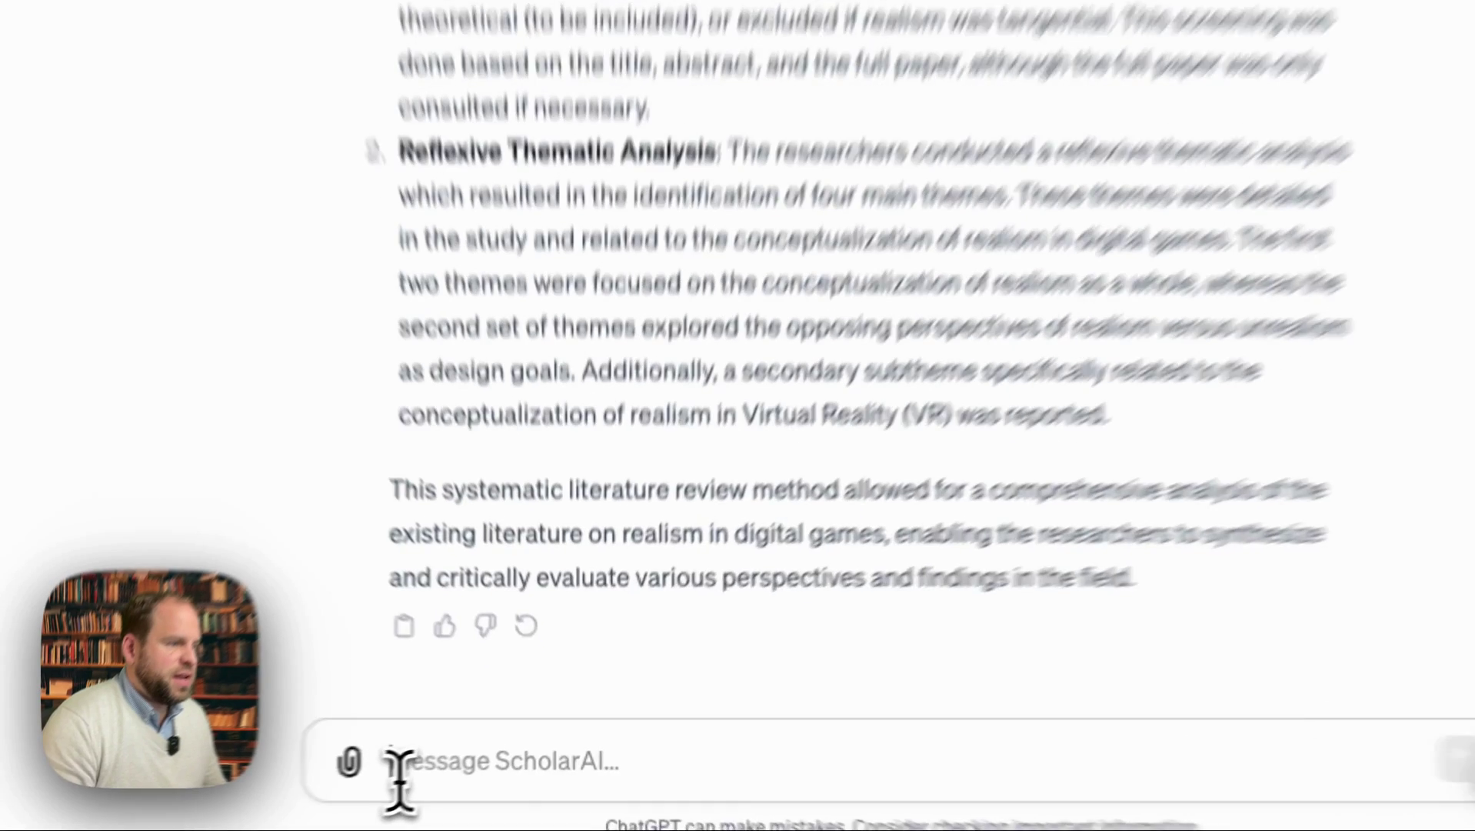
pyautogui.write('Generate a study s')
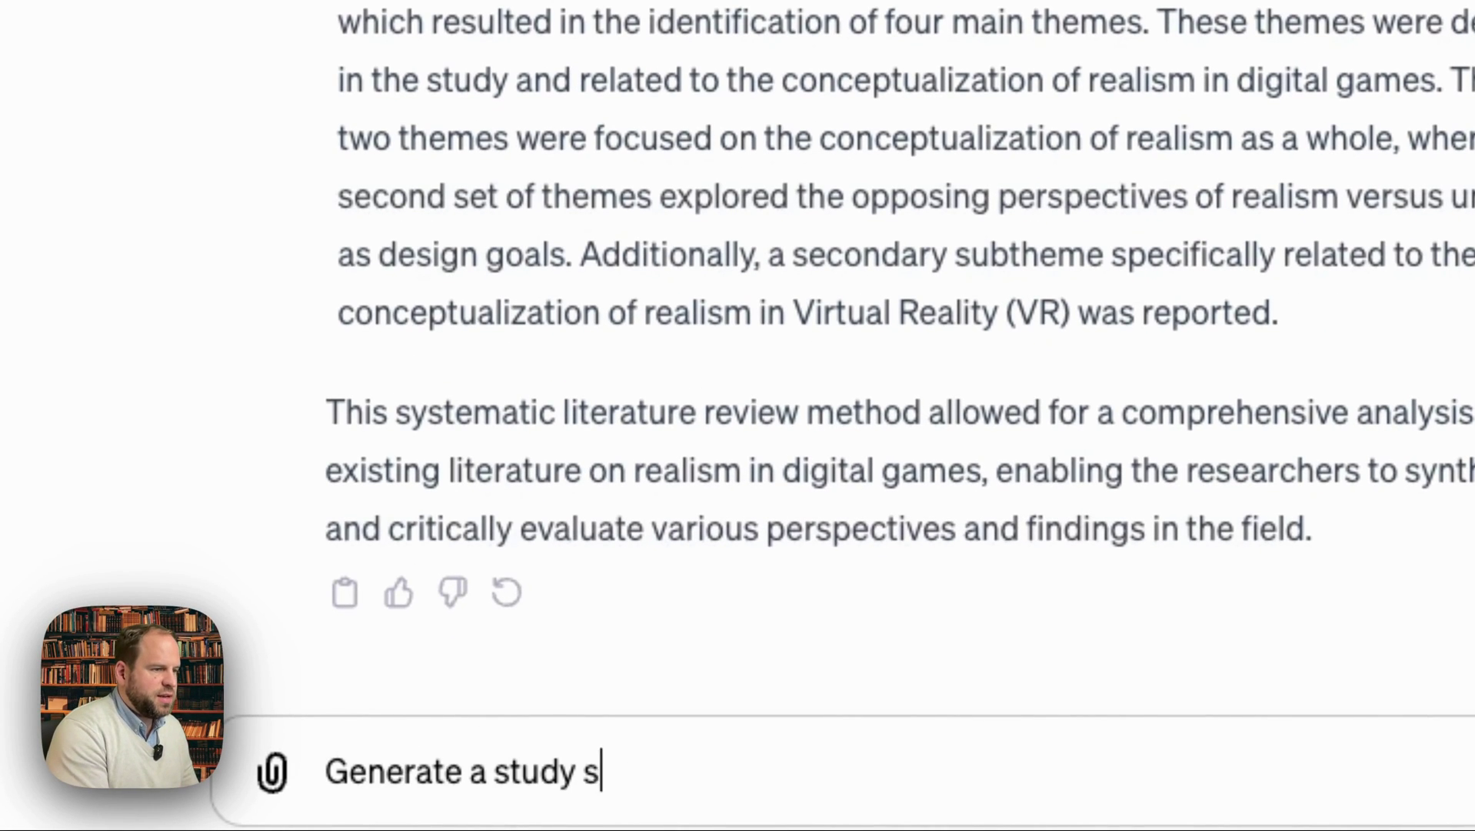
pyautogui.press('BackSpace')
pyautogui.write('design that follows this s')
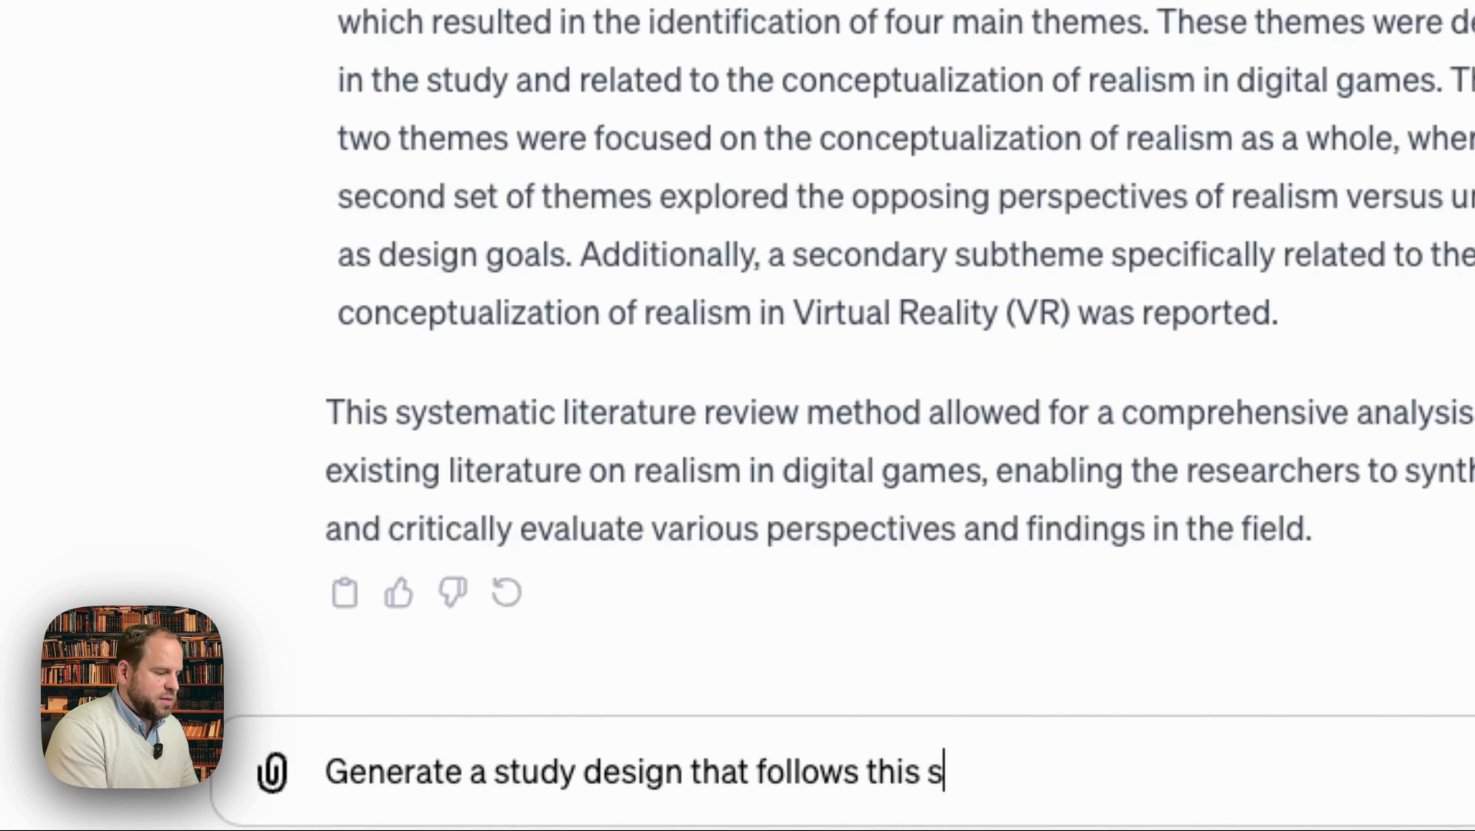
pyautogui.write('ture review')
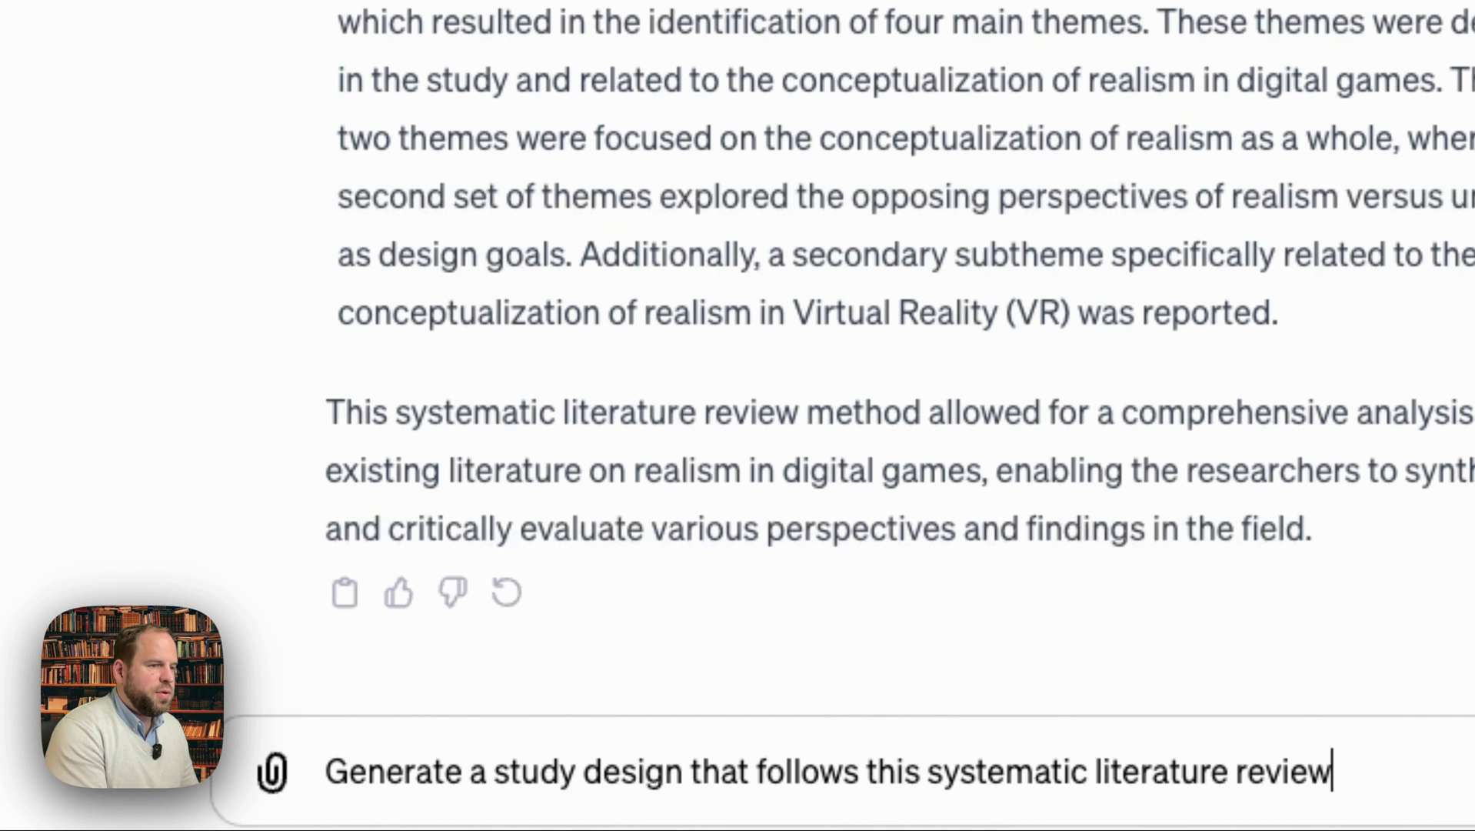
pyautogui.write(' but i')
pyautogui.write('s planning to ')
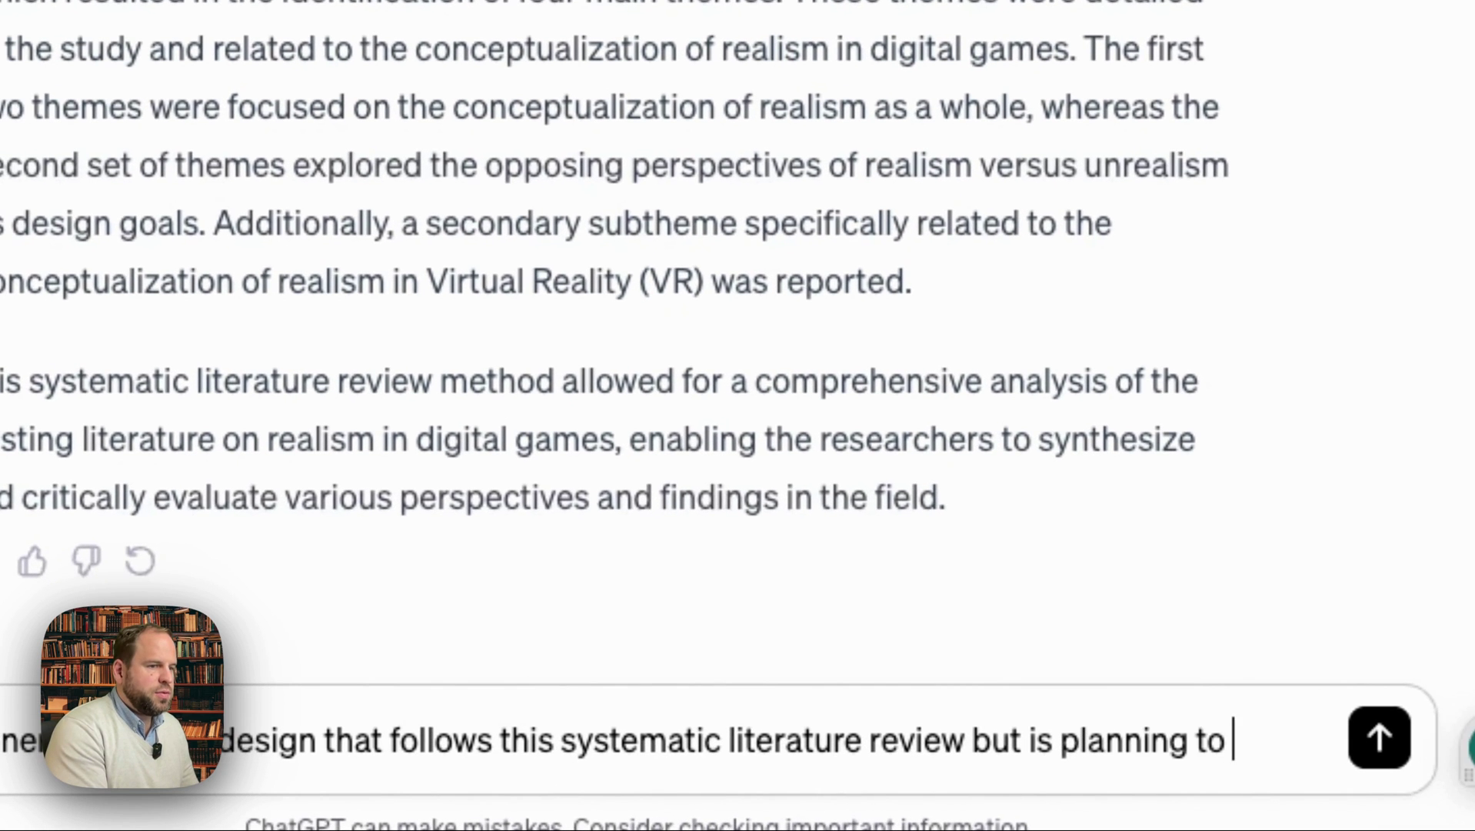
pyautogui.write('invet')
pyautogui.press('BackSpace')
pyautogui.write('stigate gma')
pyautogui.press('BackSpace')
pyautogui.write('amification and persona')
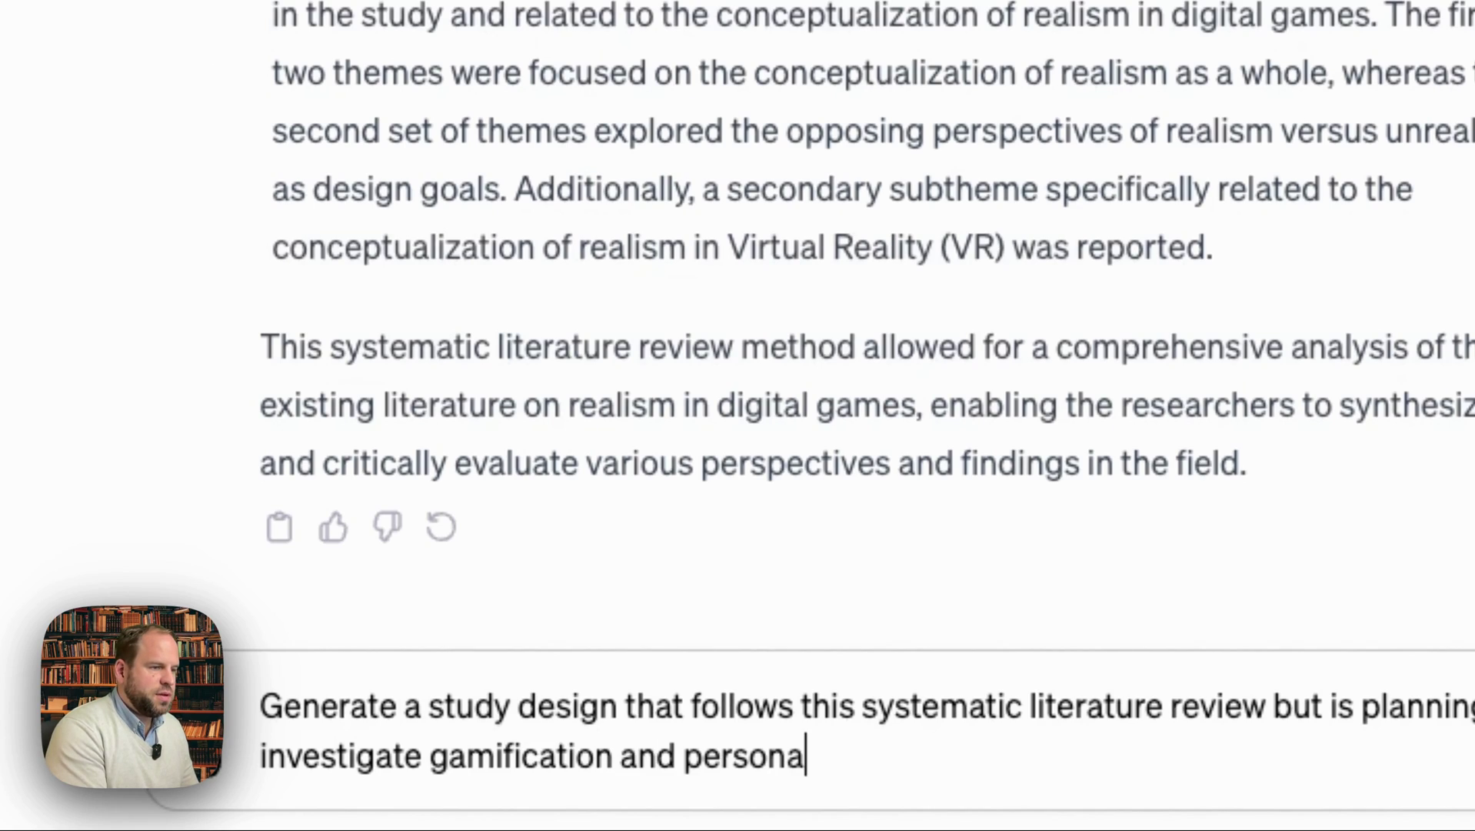
pyautogui.write('lization.')
pyautogui.press('Return')
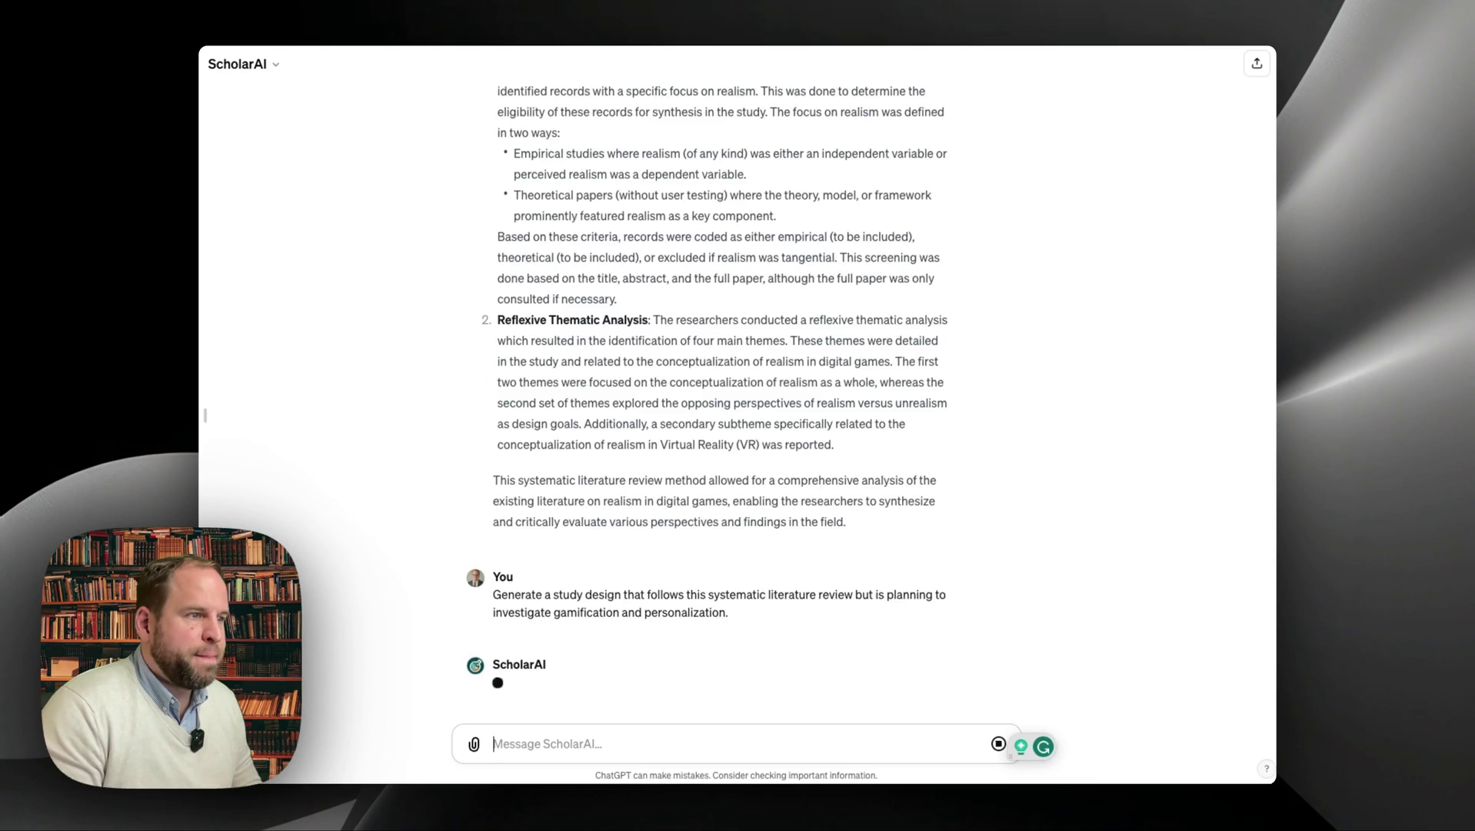
# - Read through ScholarAI's review design, from research questions down to quality assessment
pyautogui.scroll(15, 592, 673)
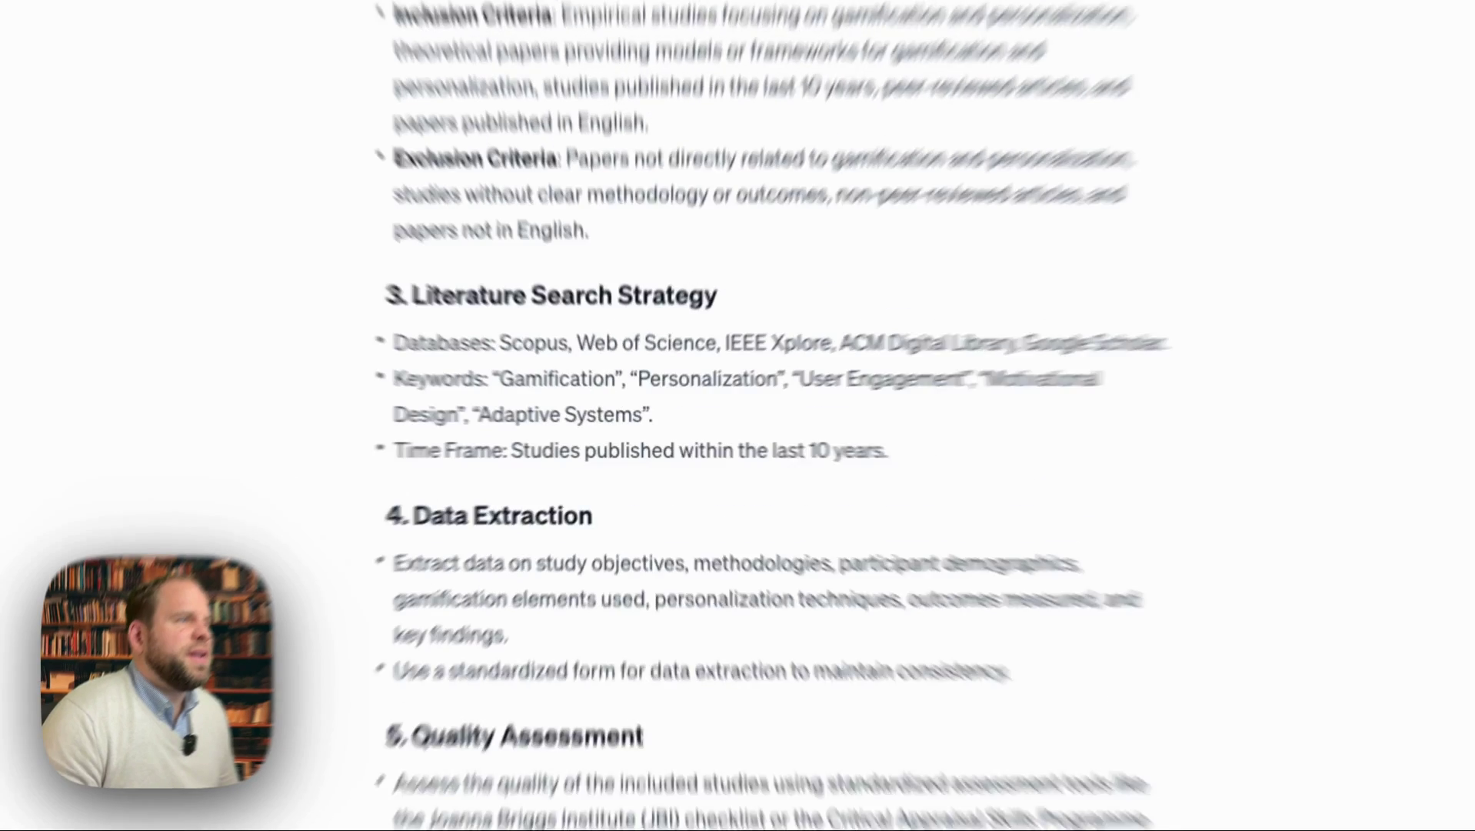
pyautogui.scroll(-5, 781, 224)
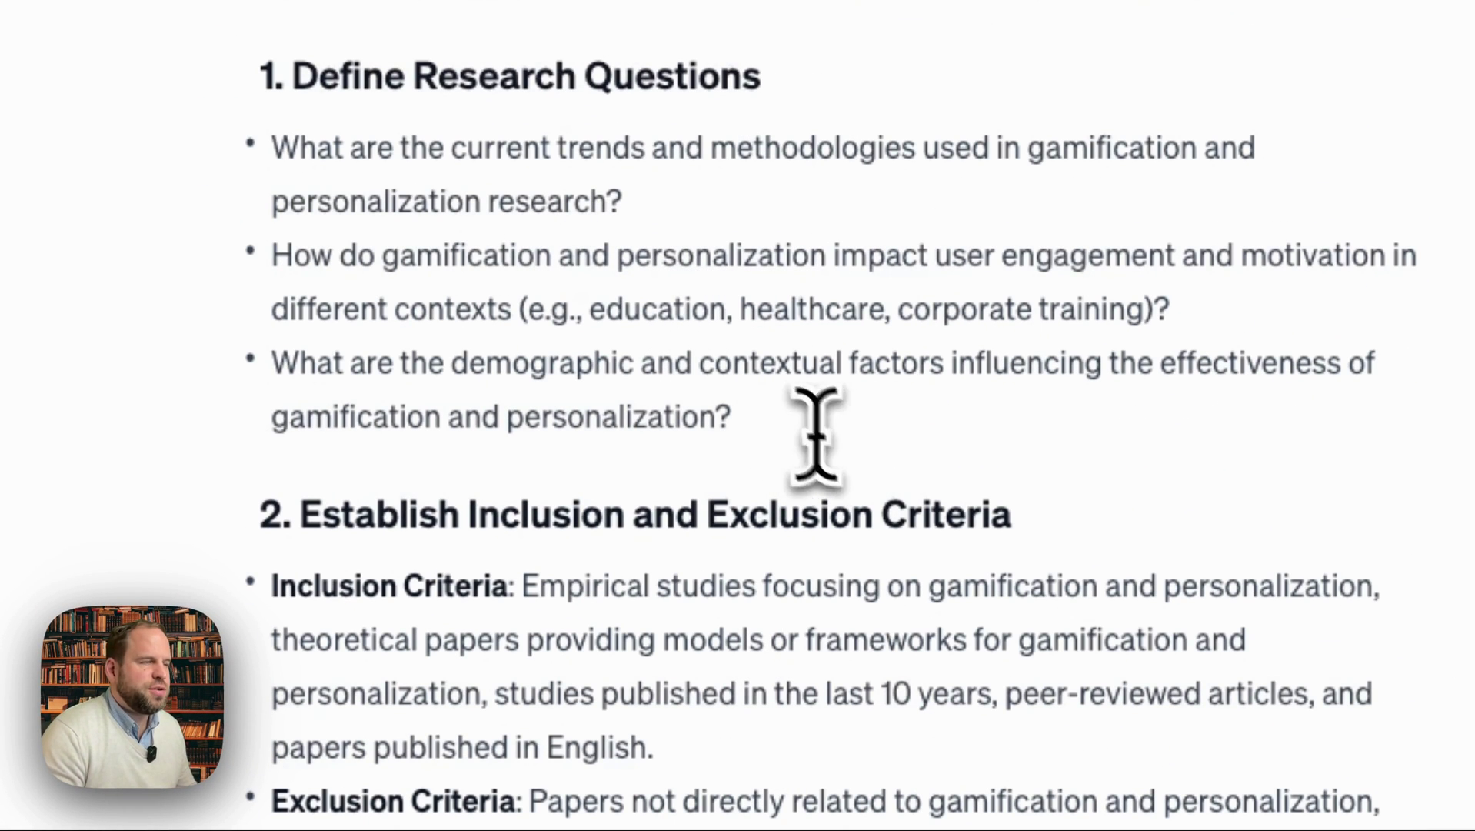
pyautogui.scroll(-2, 323, 108)
pyautogui.scroll(-5, 636, 33)
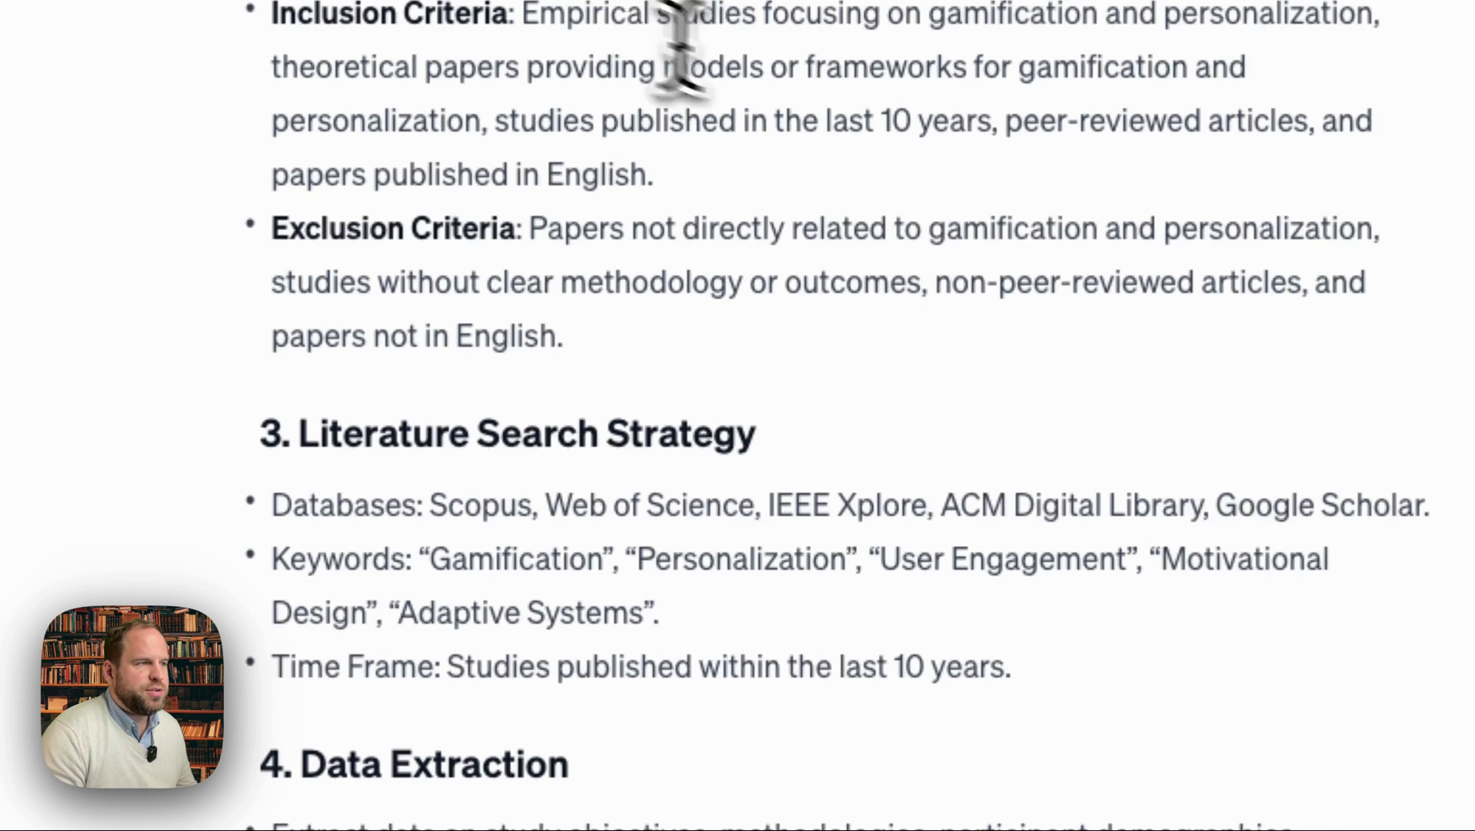
pyautogui.scroll(-5, 677, 46)
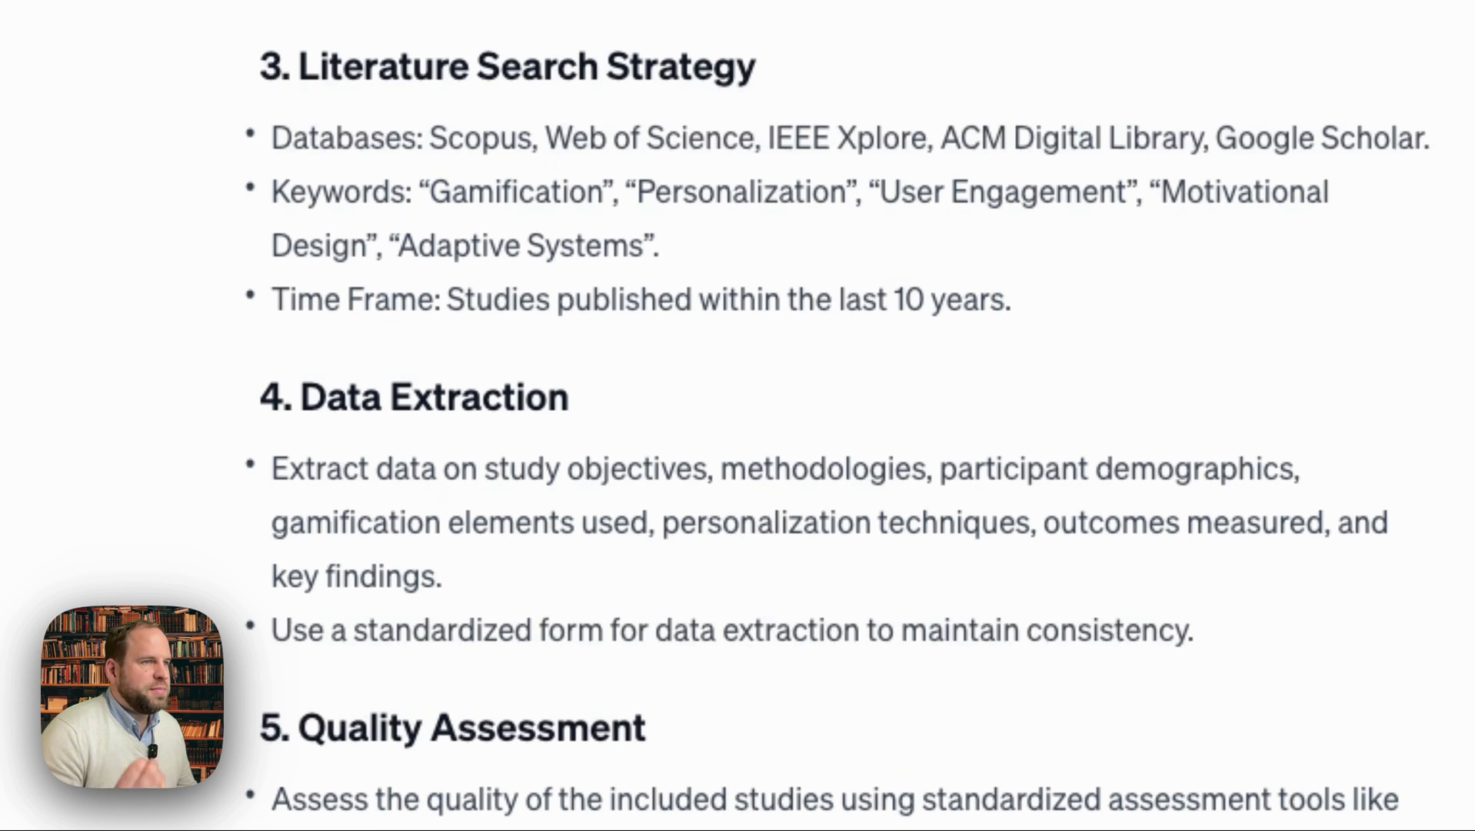
pyautogui.scroll(-1, 1008, 231)
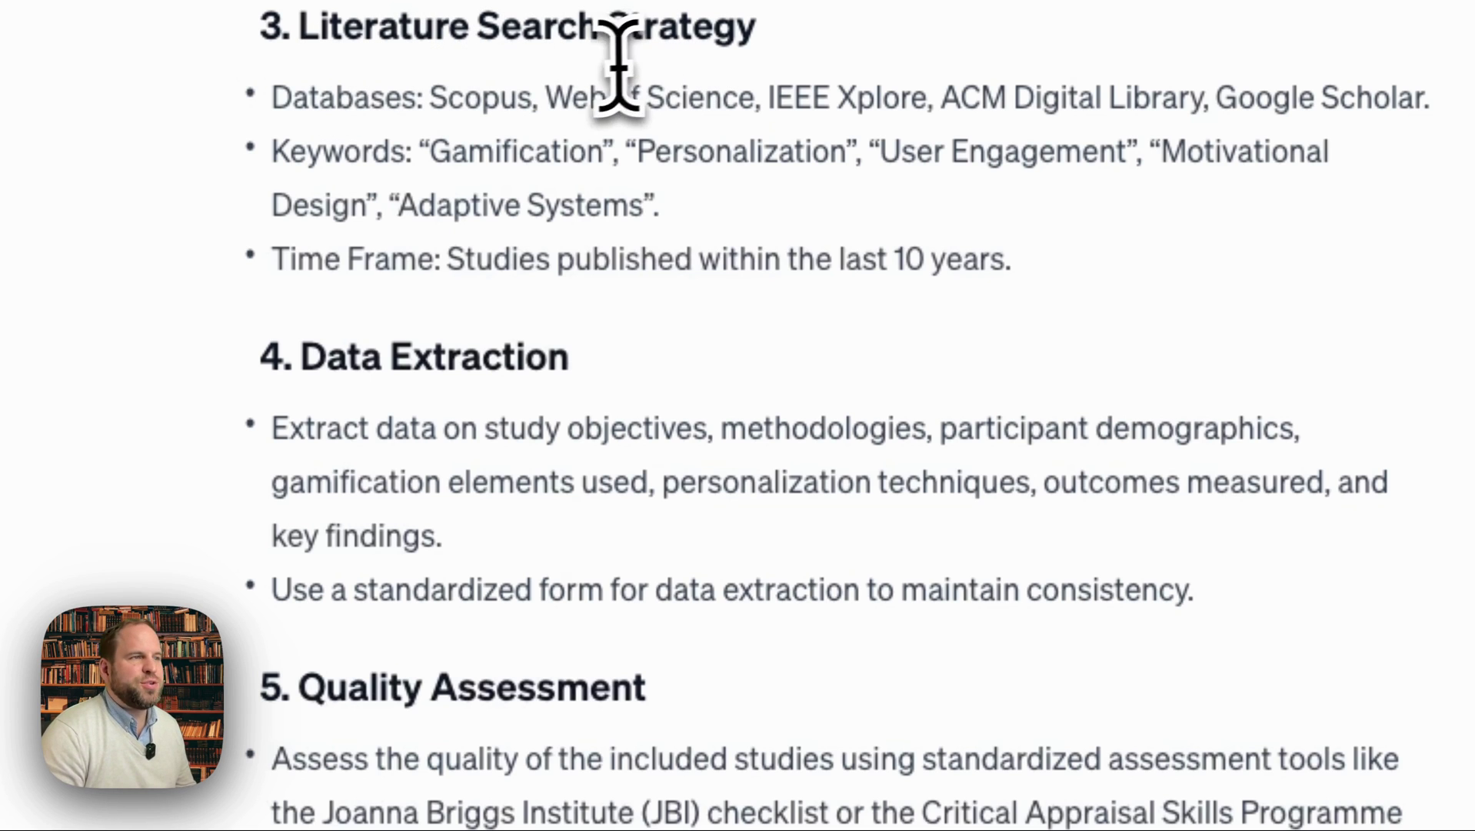
pyautogui.moveTo(442, 350); pyautogui.dragTo(1242, 350)
pyautogui.click(576, 494)
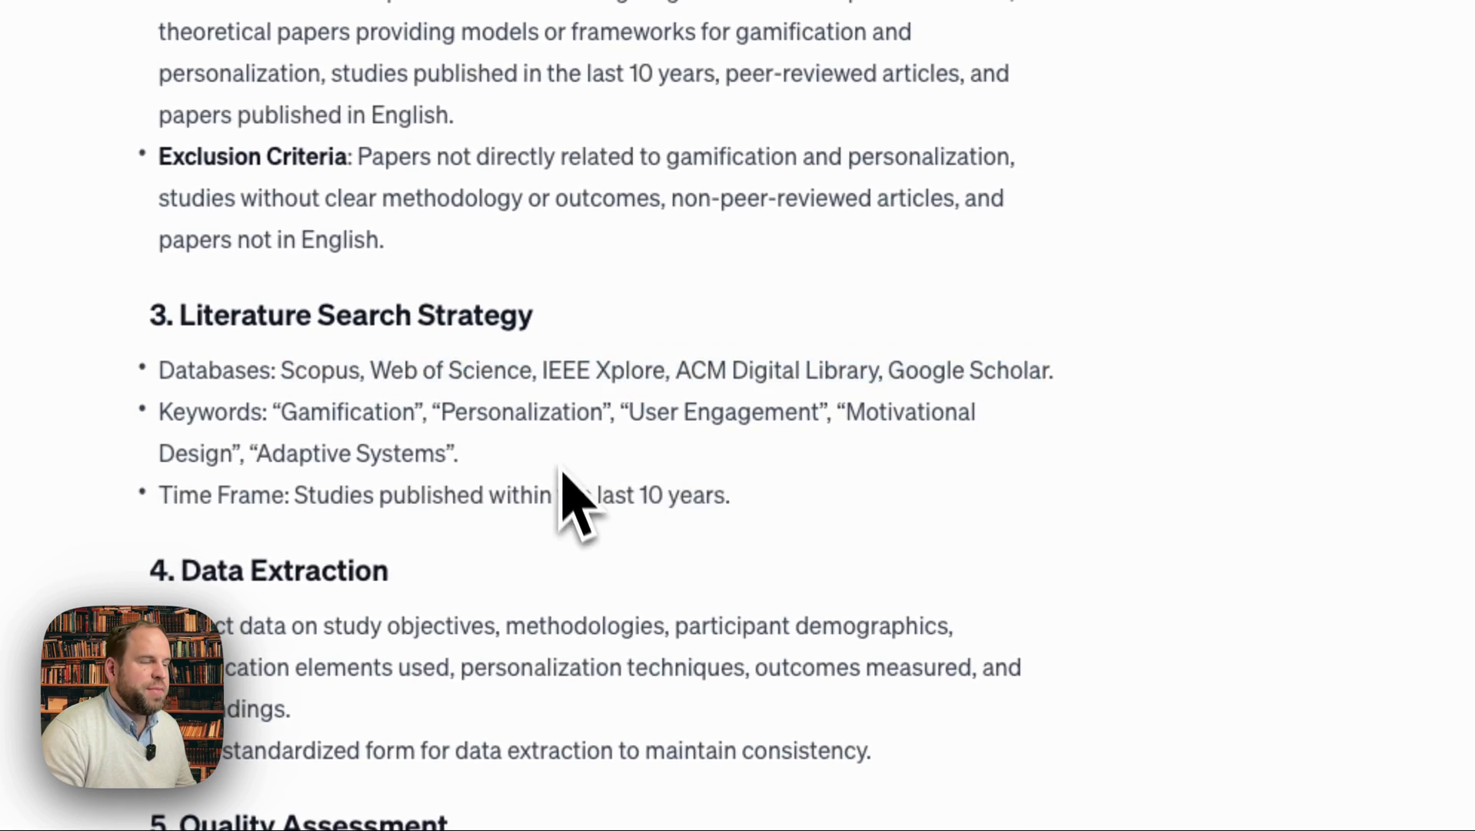
pyautogui.moveTo(452, 336); pyautogui.dragTo(711, 395)
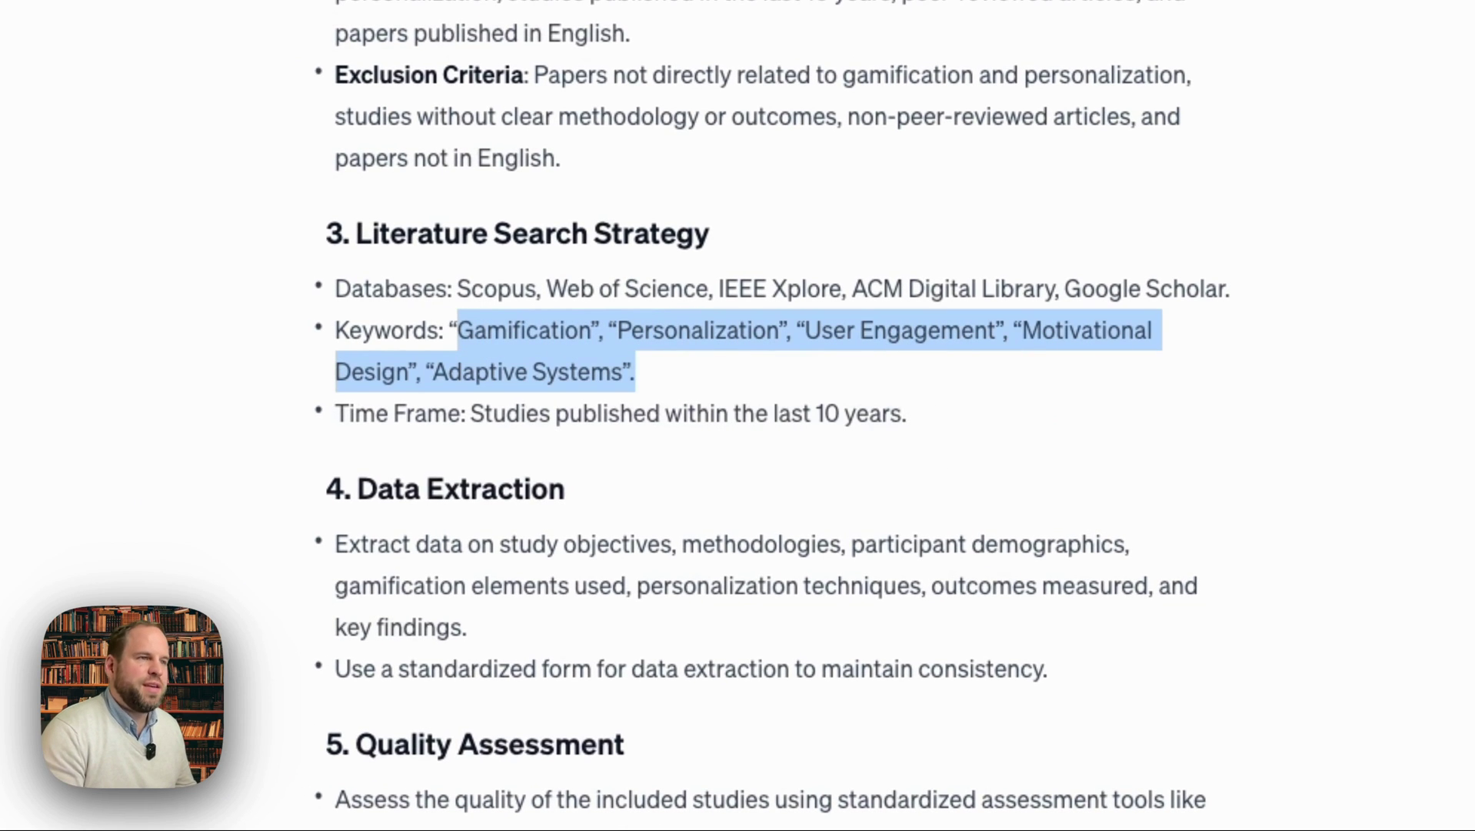
pyautogui.click(646, 413)
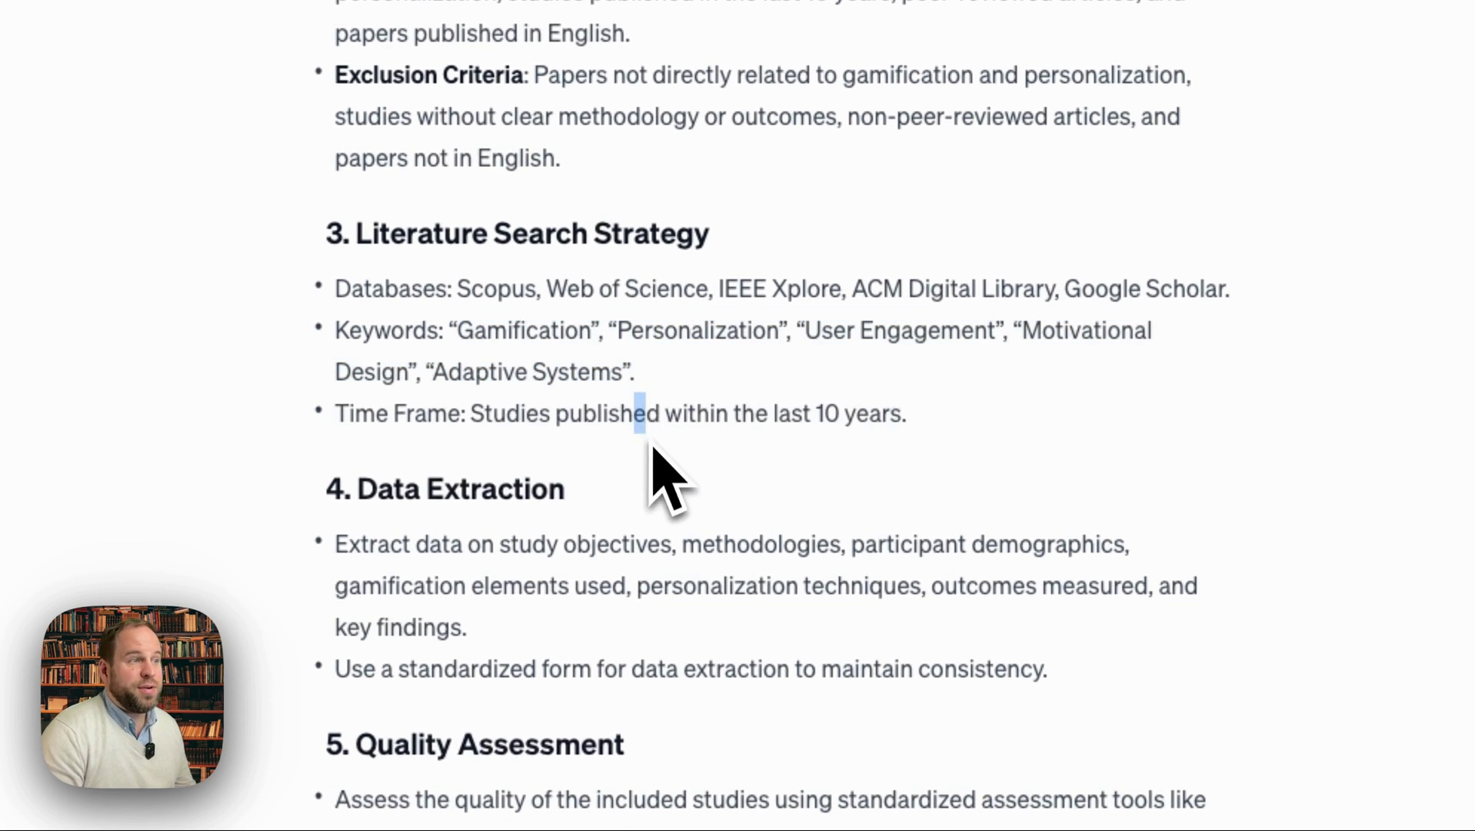
pyautogui.scroll(-1, 615, 423)
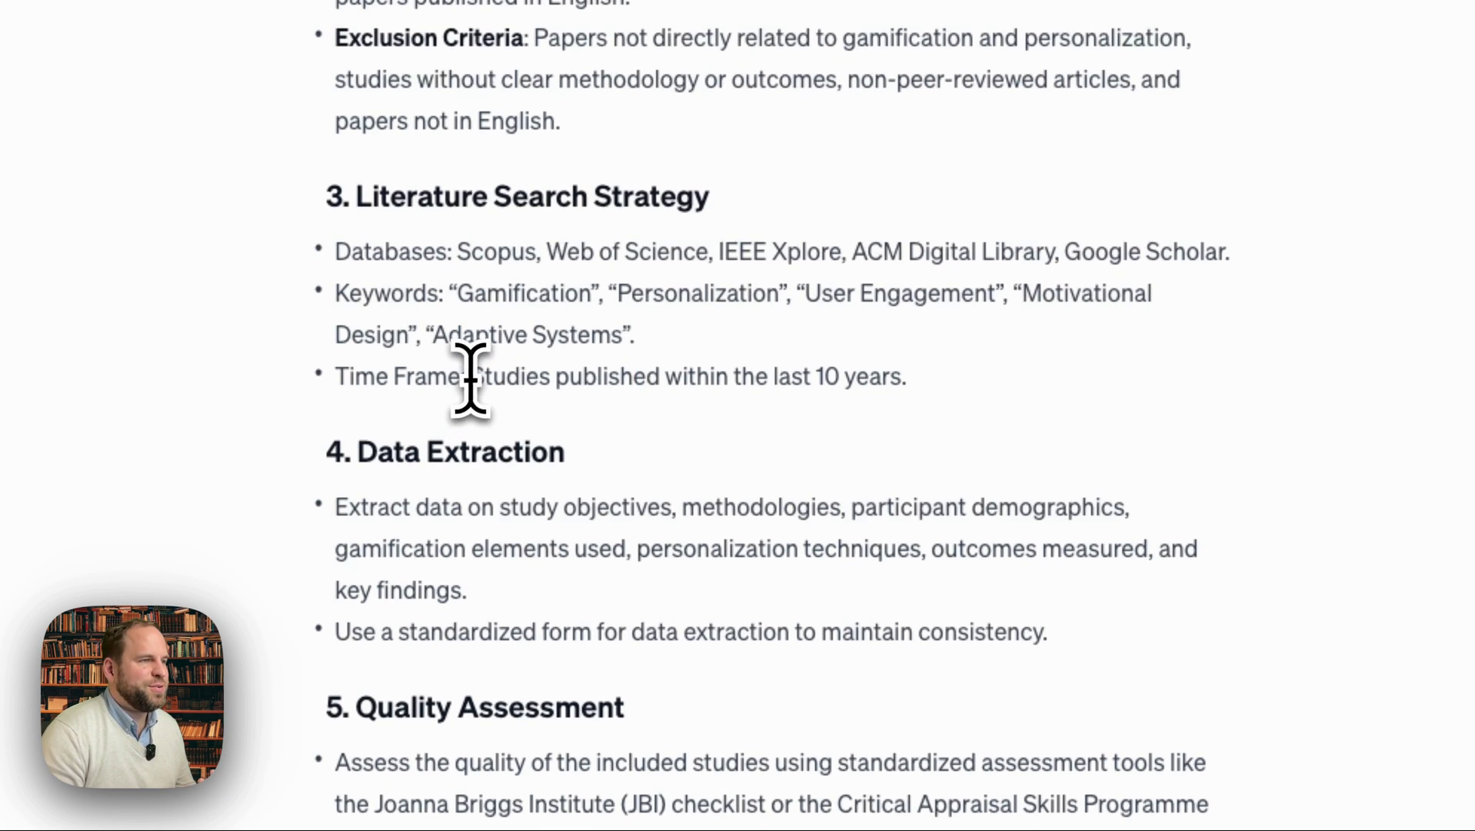
pyautogui.moveTo(471, 377); pyautogui.dragTo(962, 388)
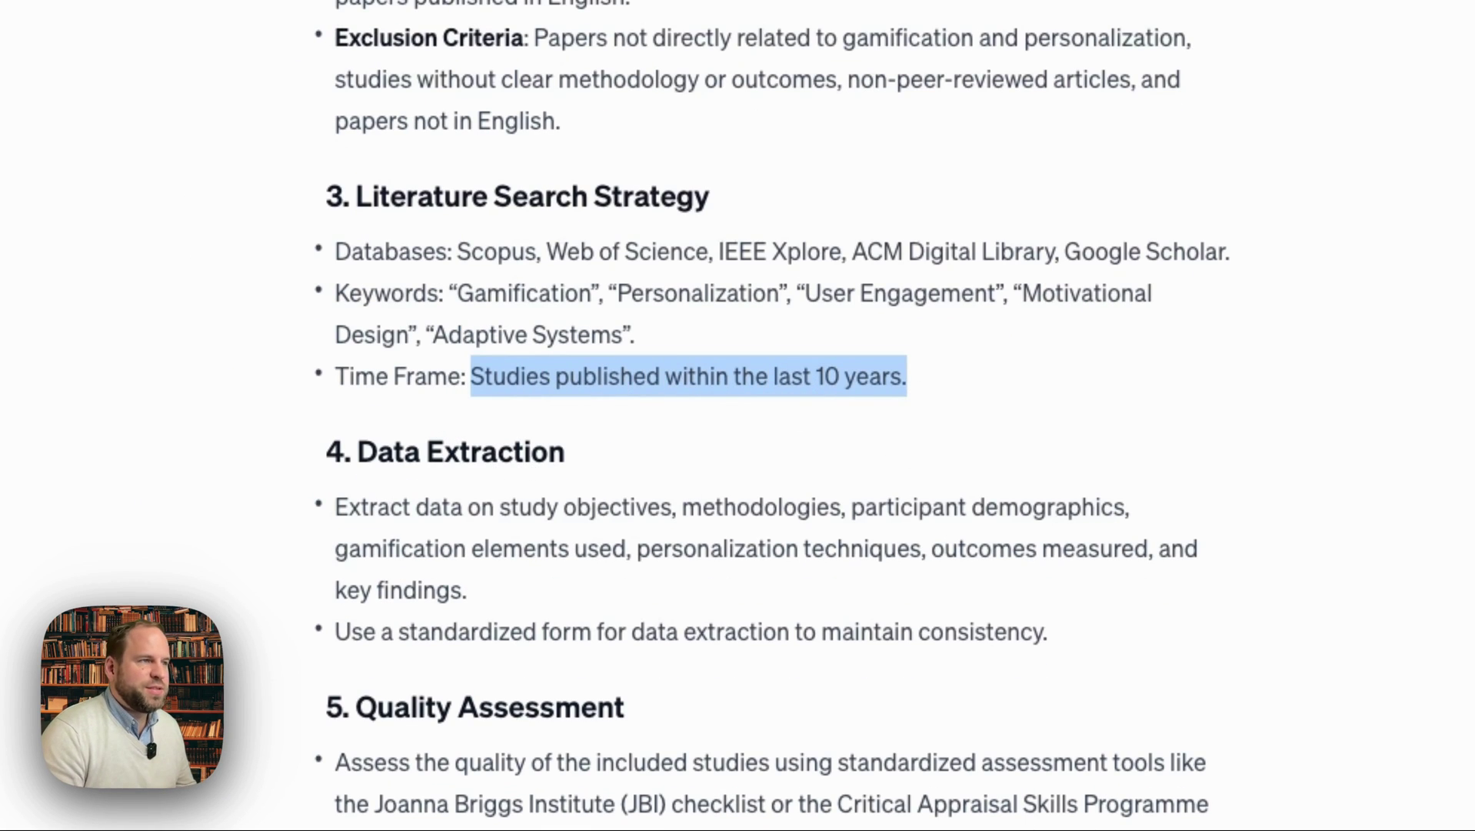
pyautogui.scroll(-3, 971, 415)
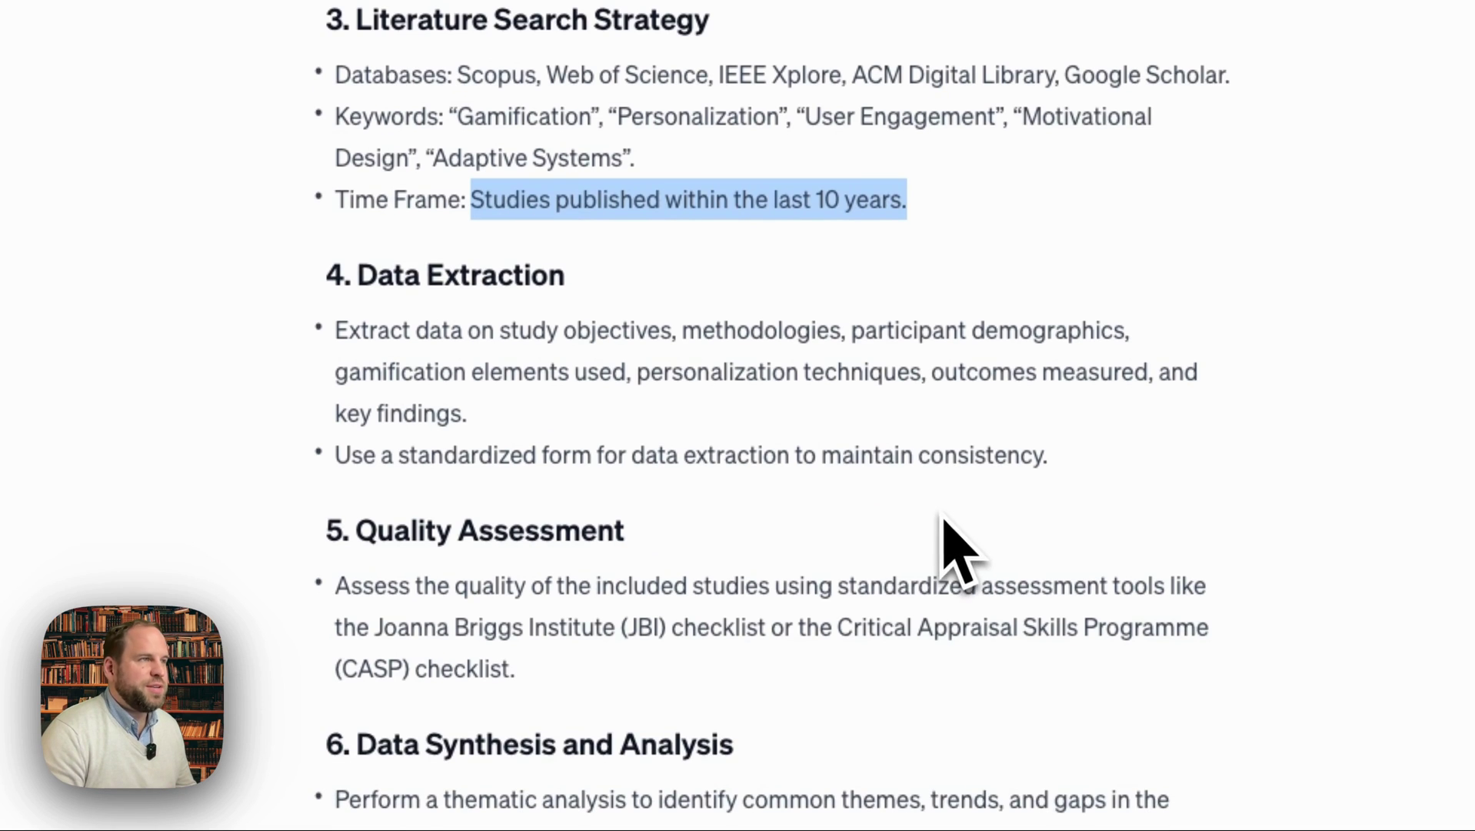
pyautogui.scroll(-5, 923, 508)
pyautogui.scroll(4, 879, 484)
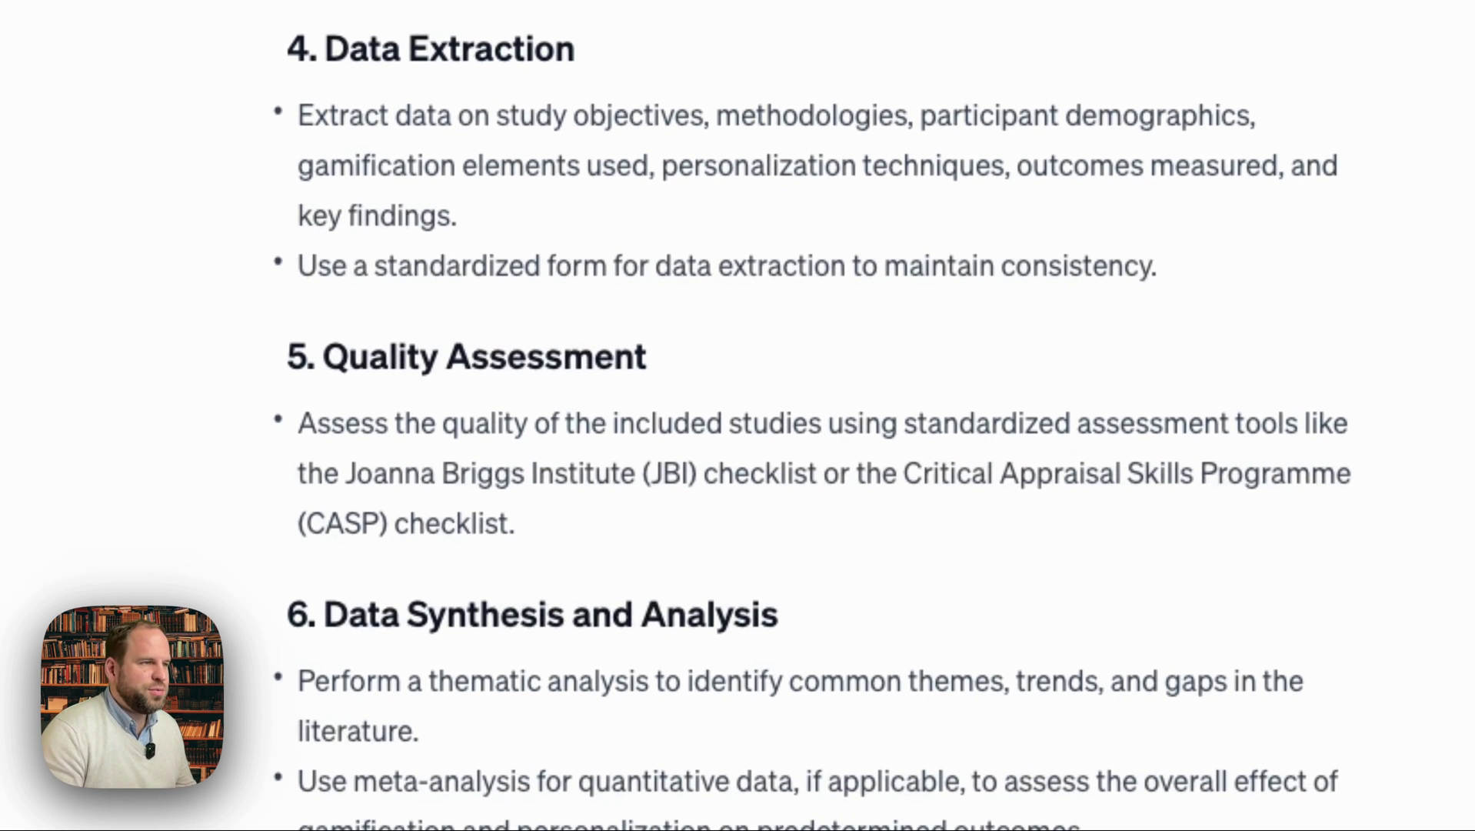
pyautogui.scroll(-3, 808, 338)
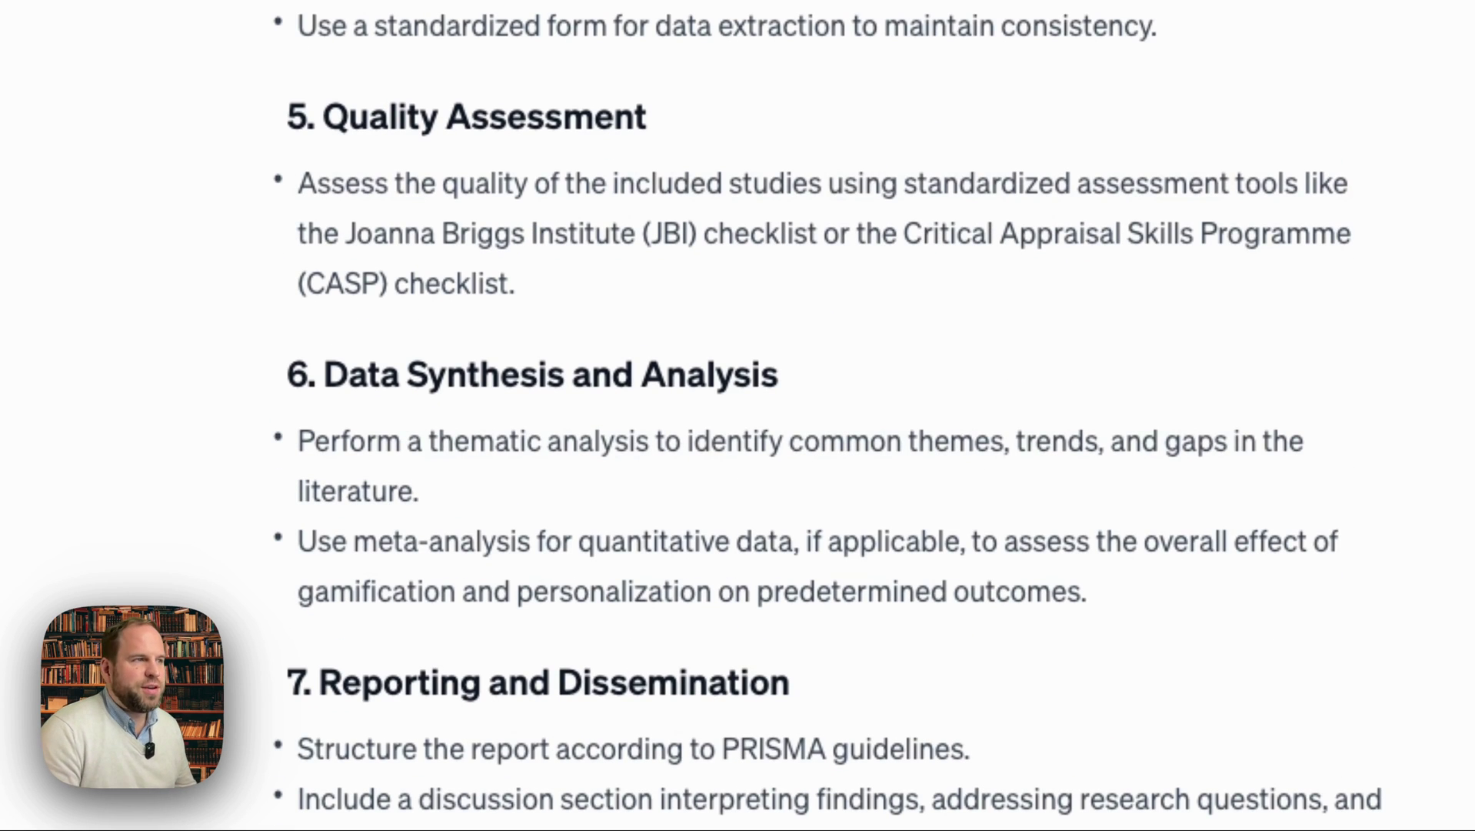